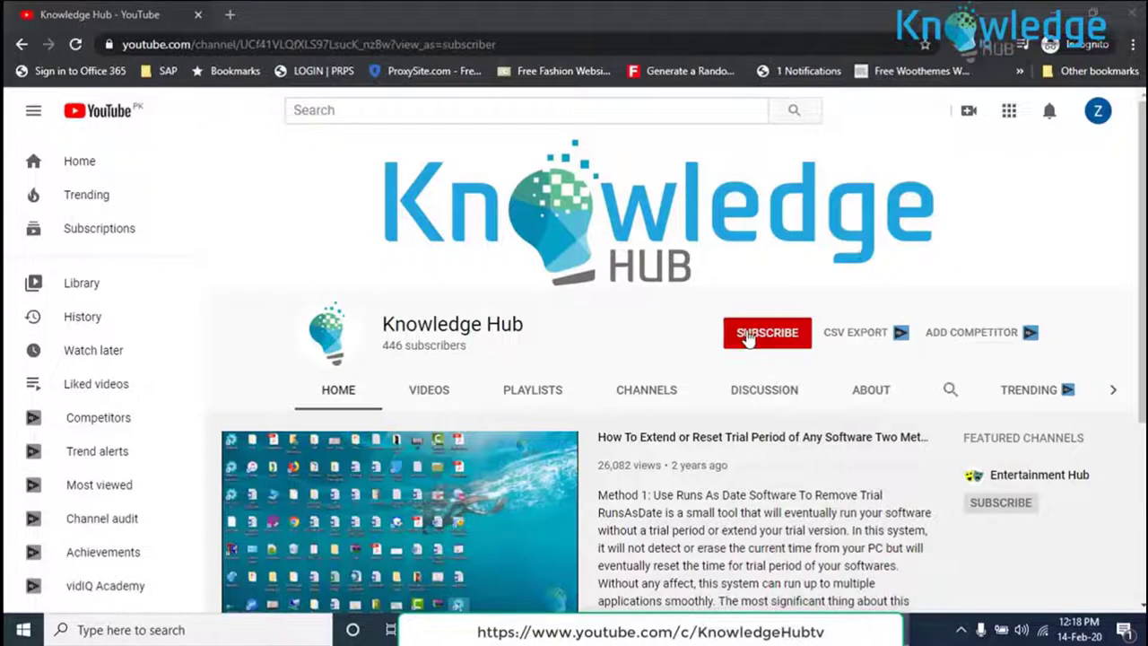
Subscribe to the Knowledge Hub YouTube channel and set its notifications to All
left_click(745, 334)
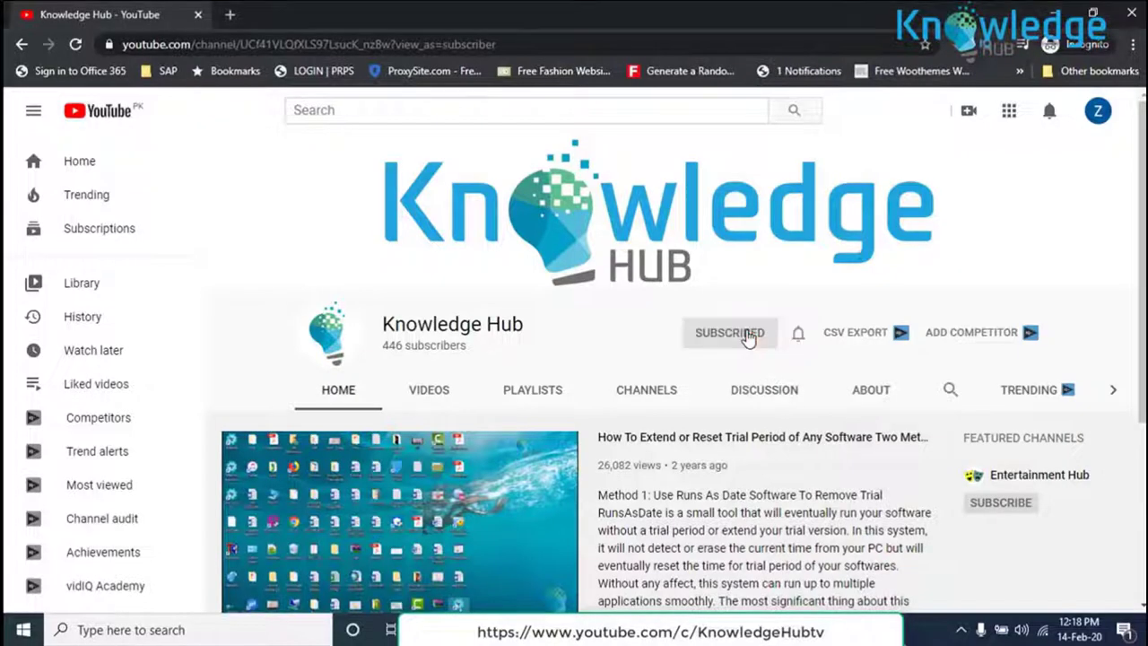
left_click(799, 335)
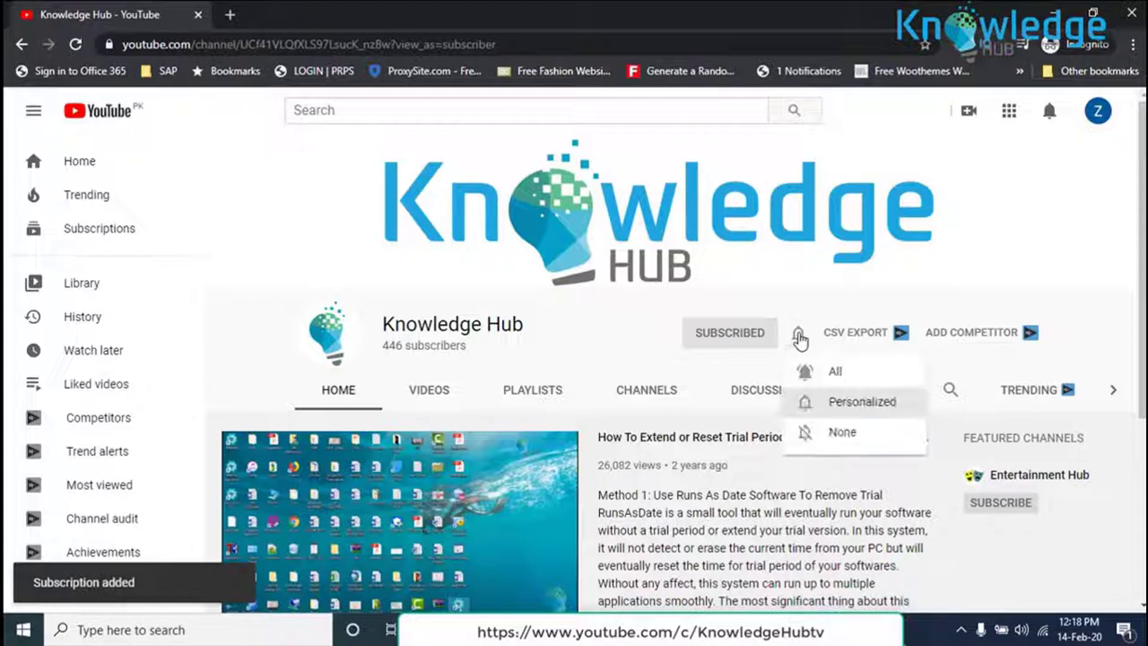
left_click(821, 373)
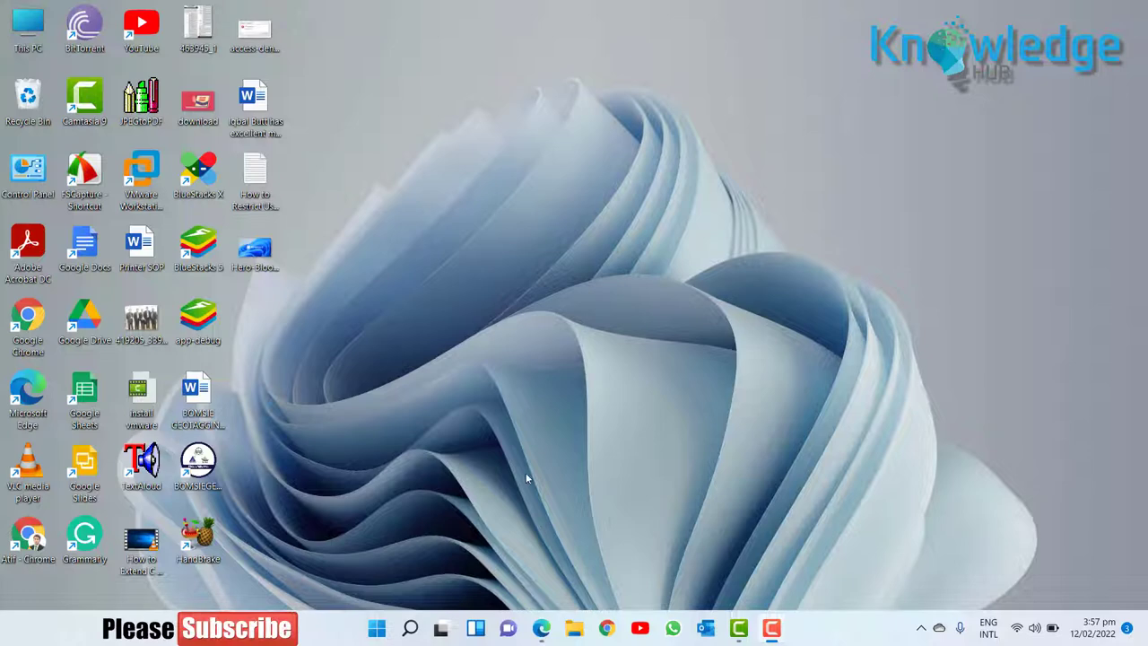
Switch to File Explorer in a maximized window and open the Windows folder on Local Disk (C:)
double_click(28, 38)
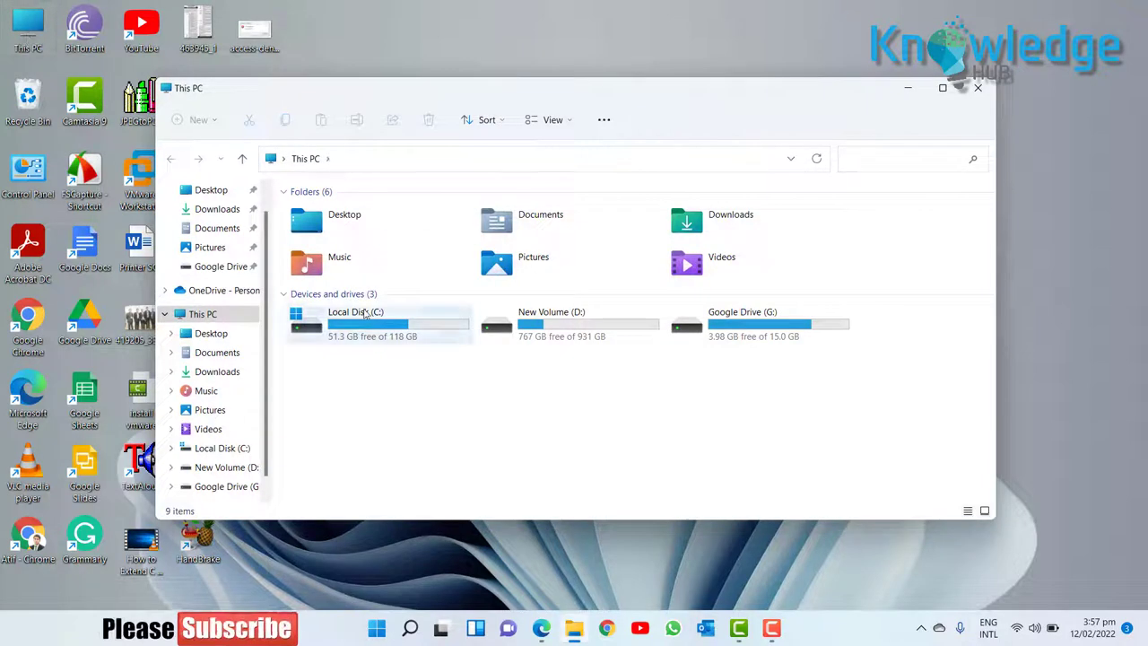
left_click(942, 88)
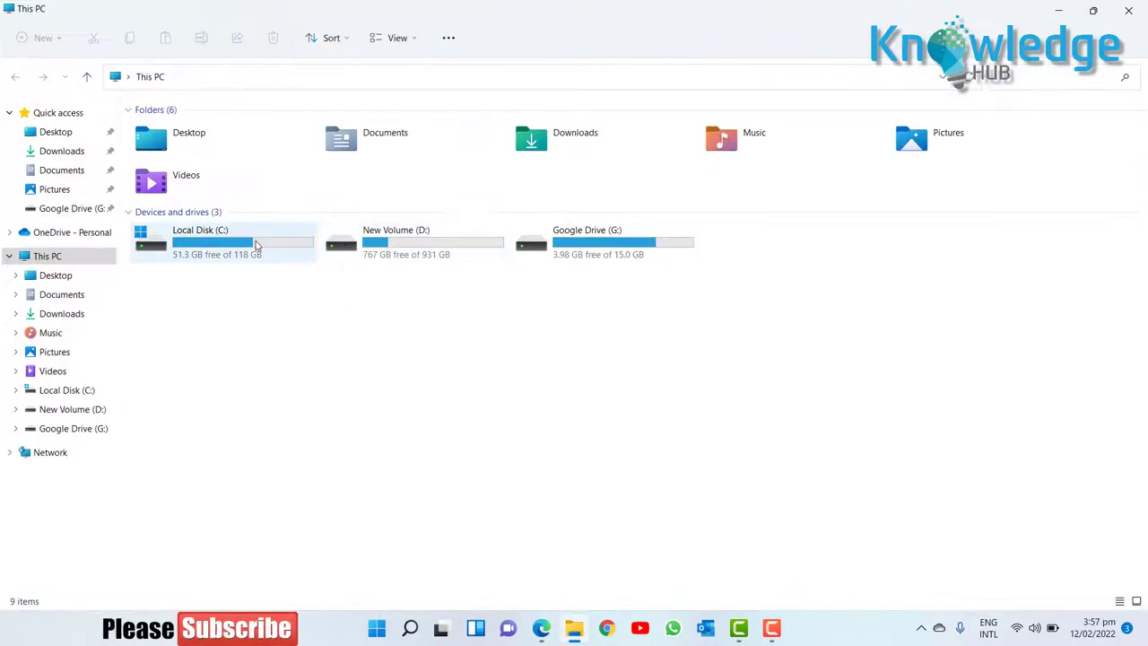
double_click(254, 245)
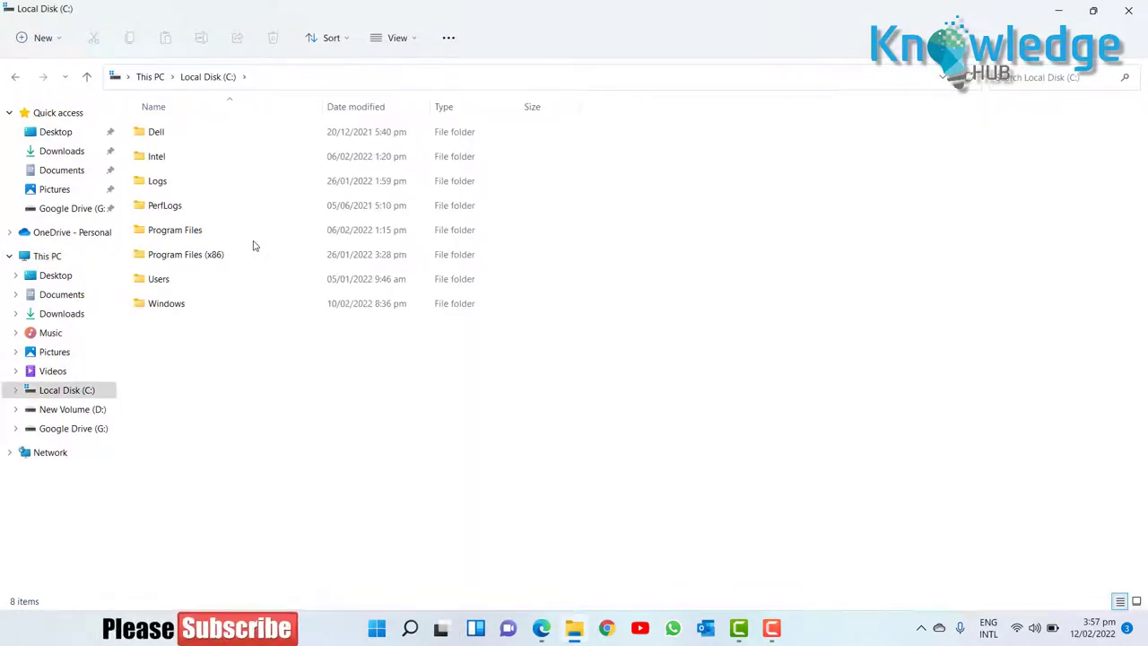
double_click(182, 305)
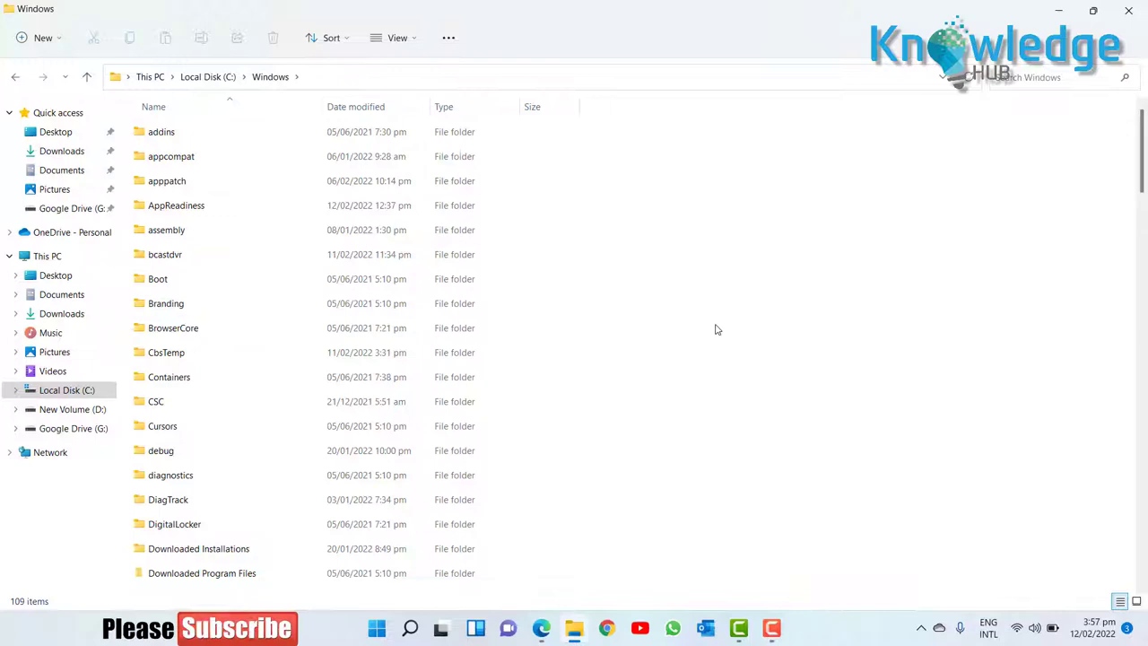
Find the System32 folder inside the Windows folder and open it
type("s")
key("Down")
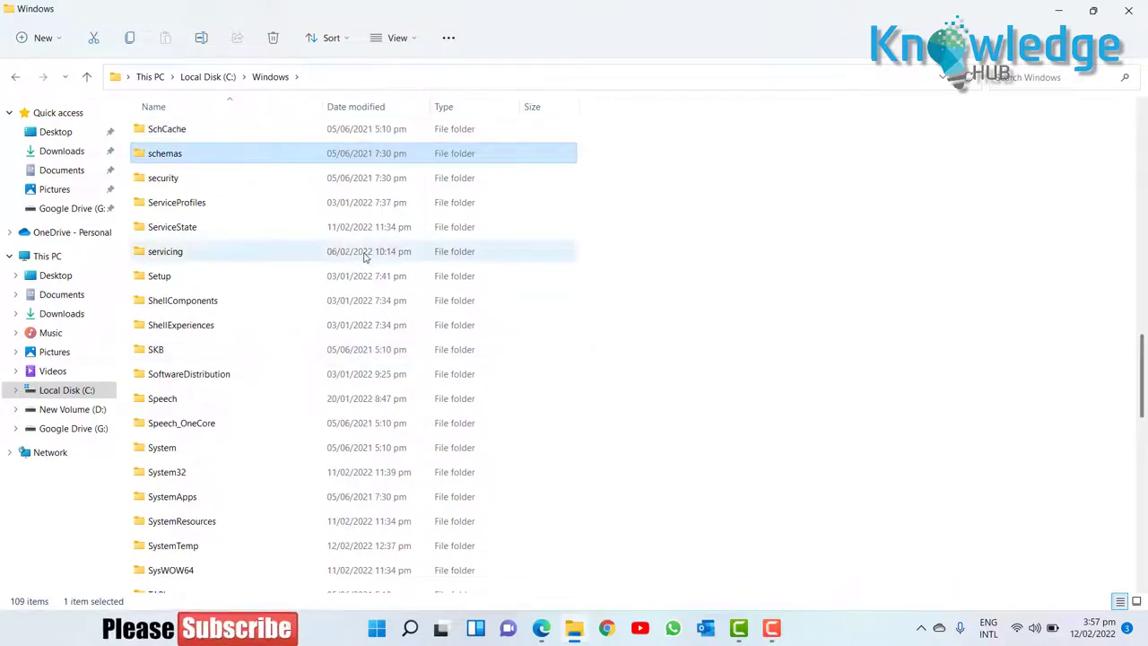
key("Down")
key("Down")
key("Down")
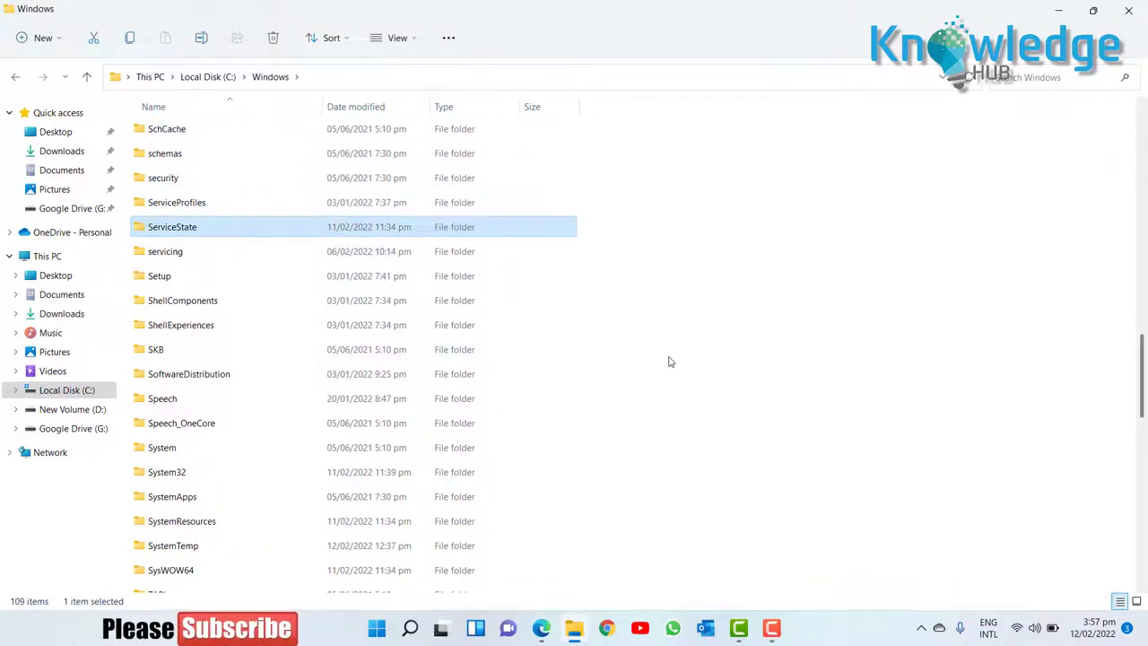
key("Down")
left_click(182, 476)
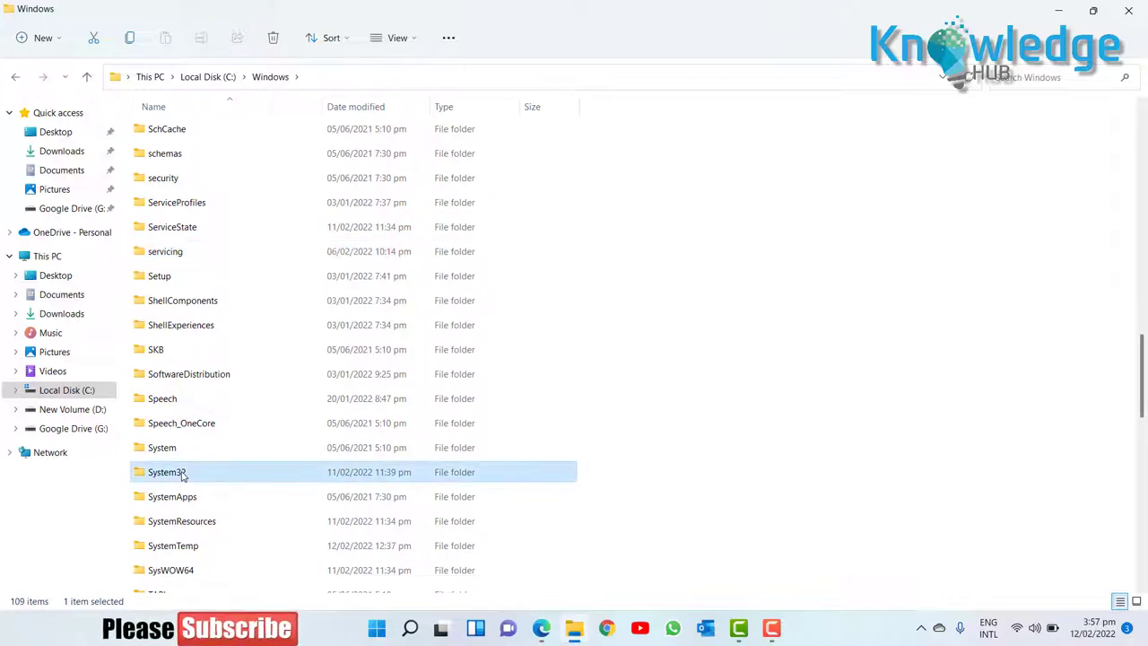
double_click(182, 476)
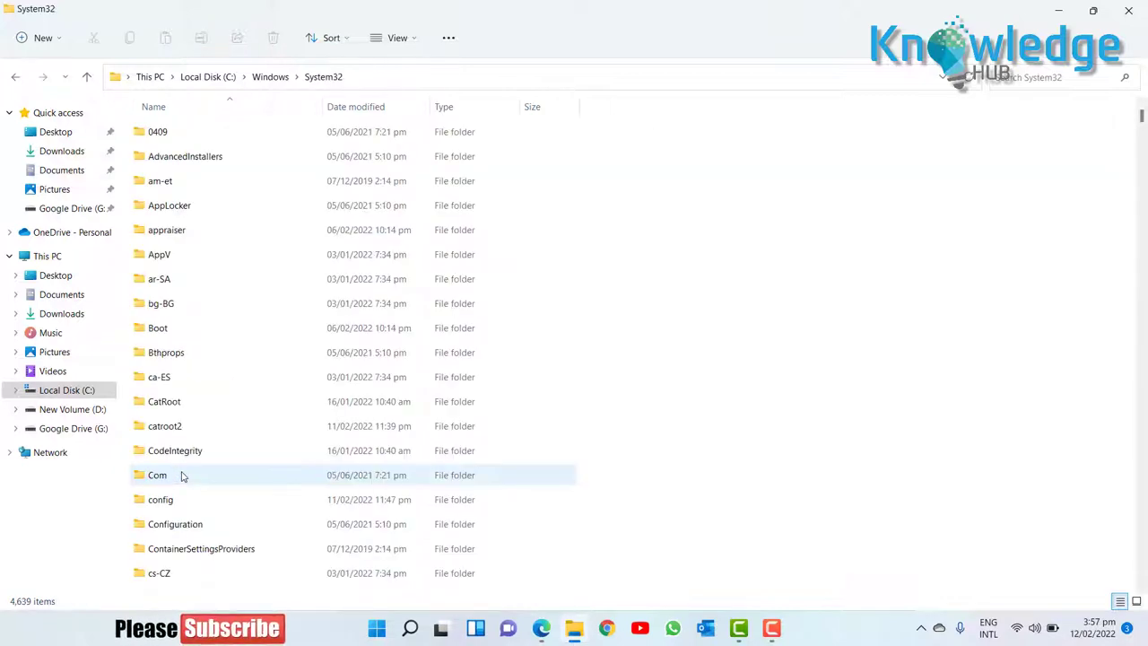
Open the drivers folder inside System32, followed by its etc subfolder
left_click(216, 212)
type("dr")
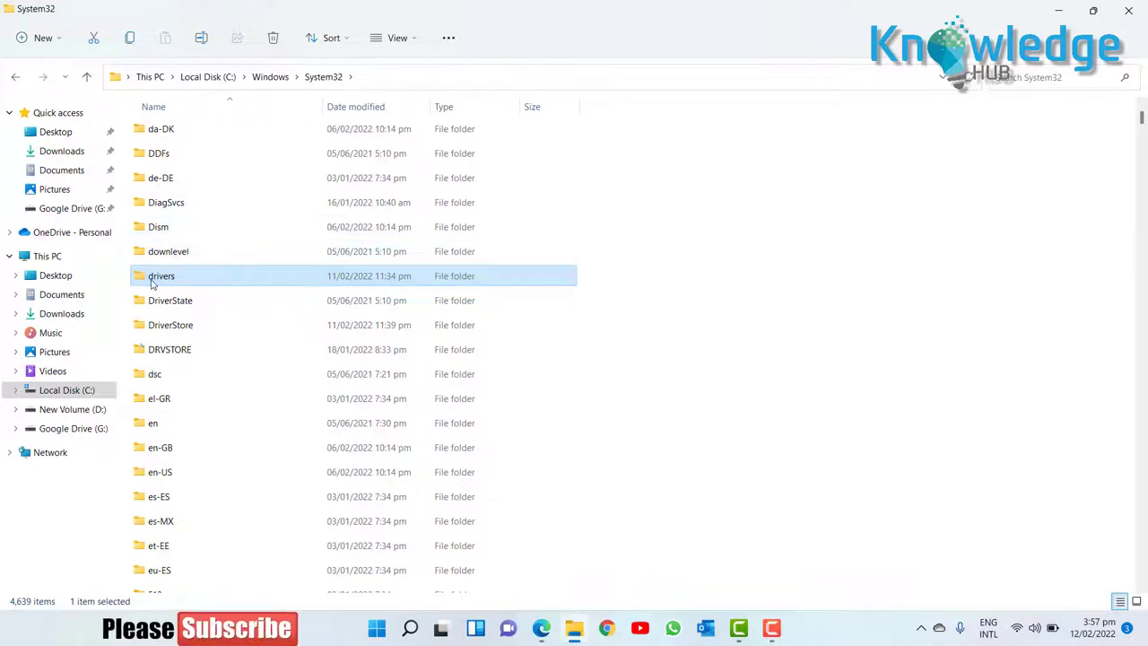
double_click(153, 283)
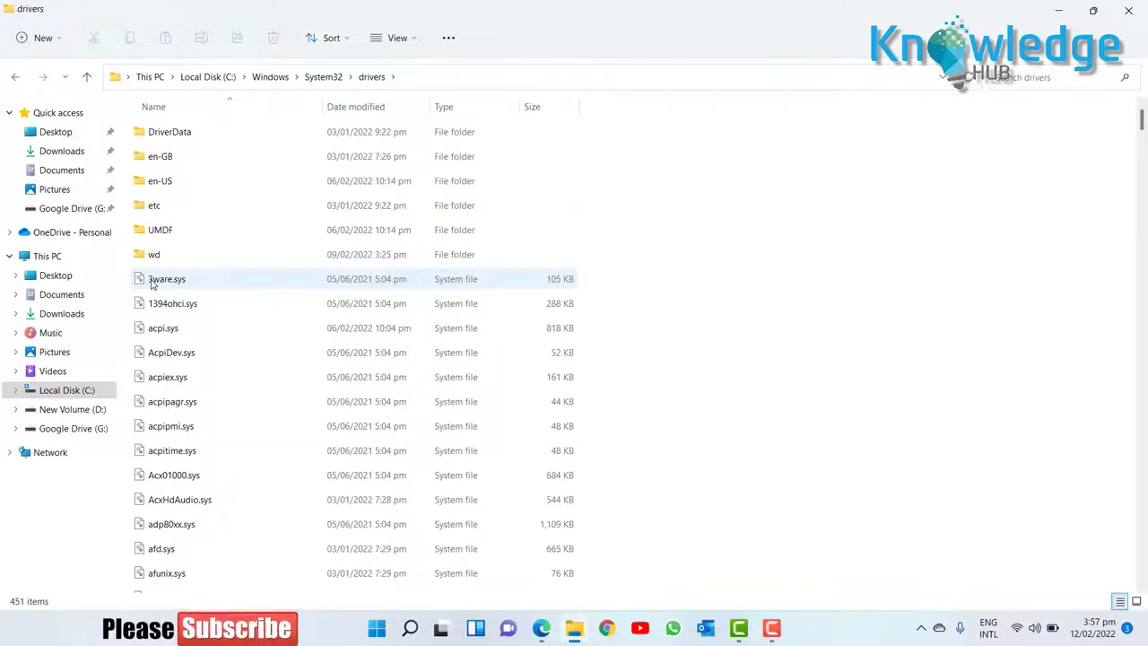
left_click(151, 209)
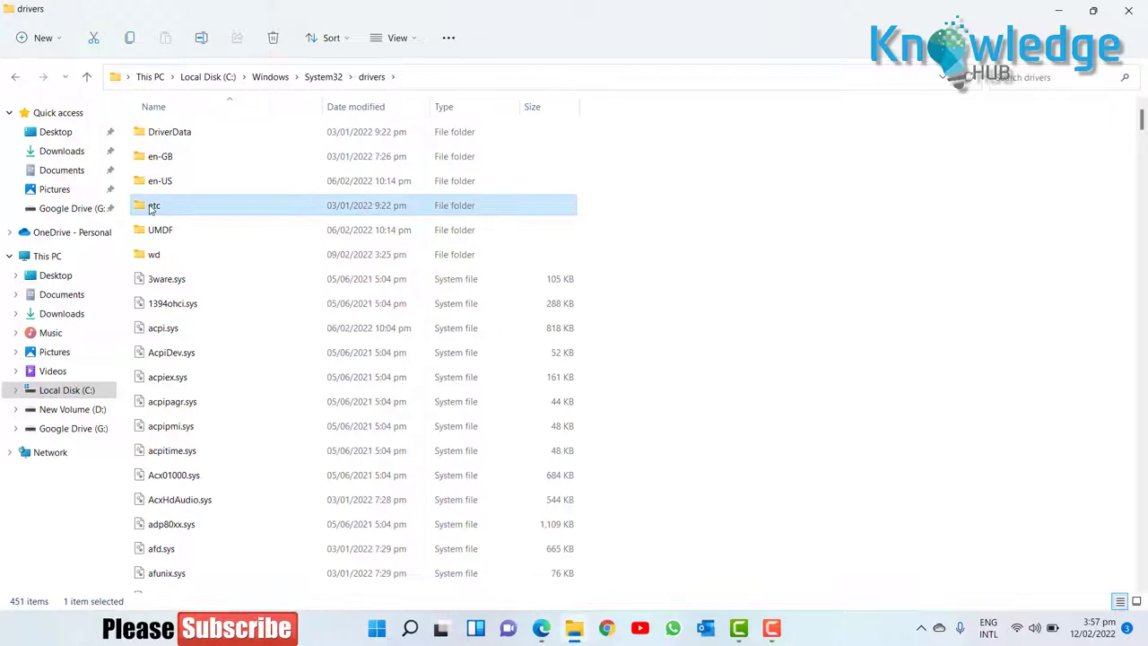
double_click(150, 208)
Copy the hosts file from the etc folder and paste the copy onto the desktop
left_click(176, 137)
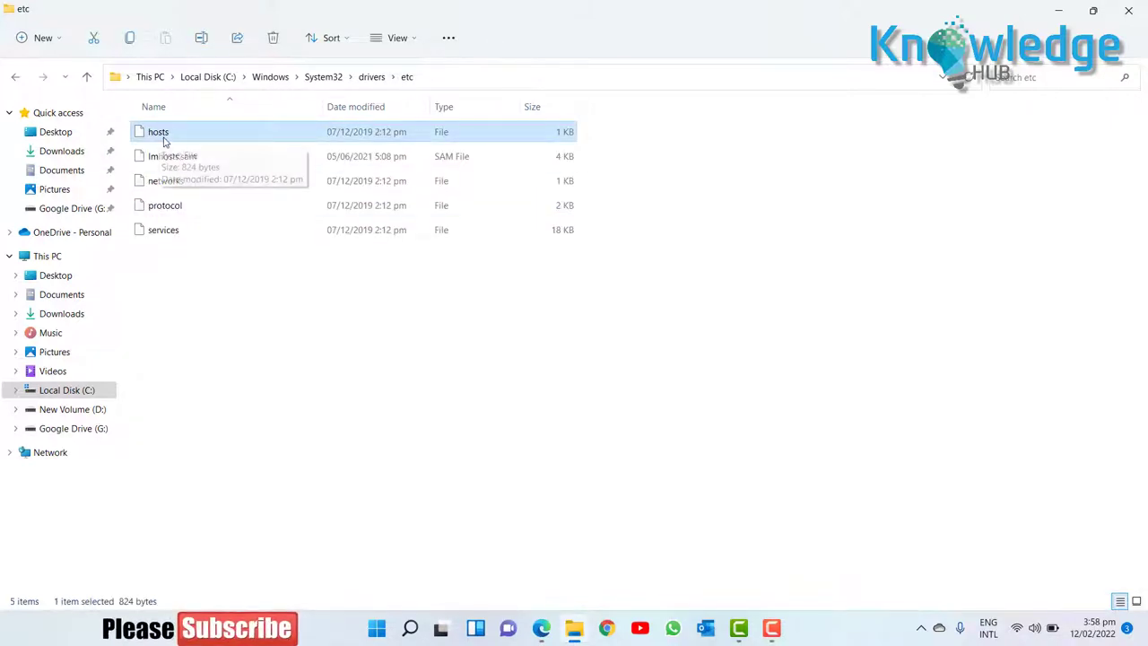
right_click(178, 139)
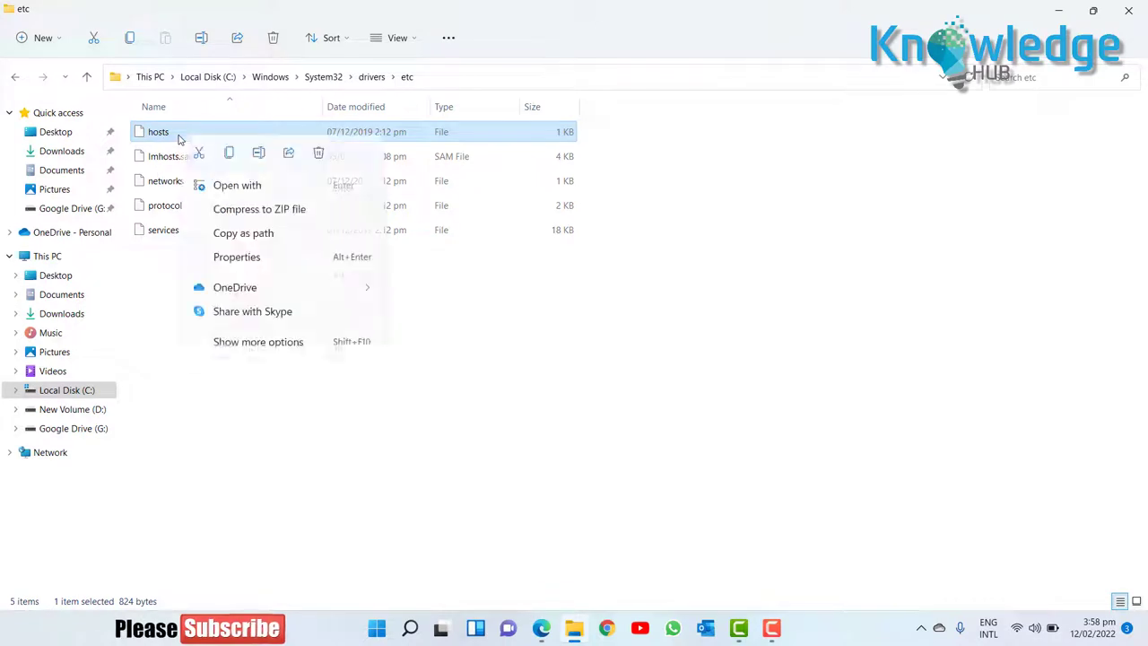
left_click(230, 155)
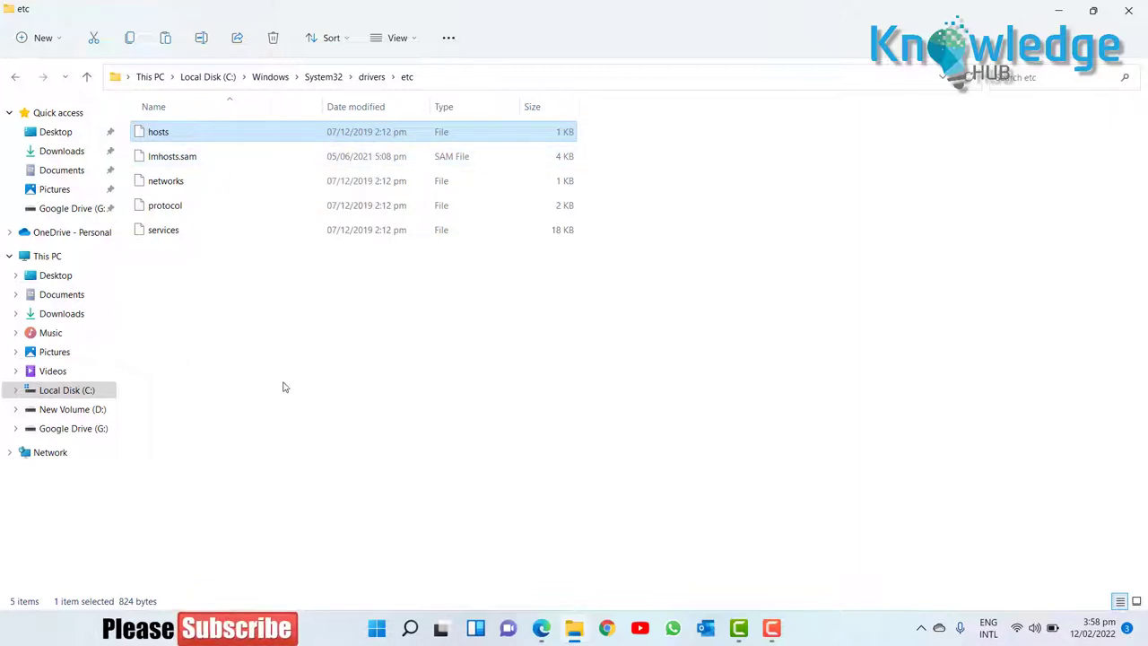
key("super")
left_click(1058, 10)
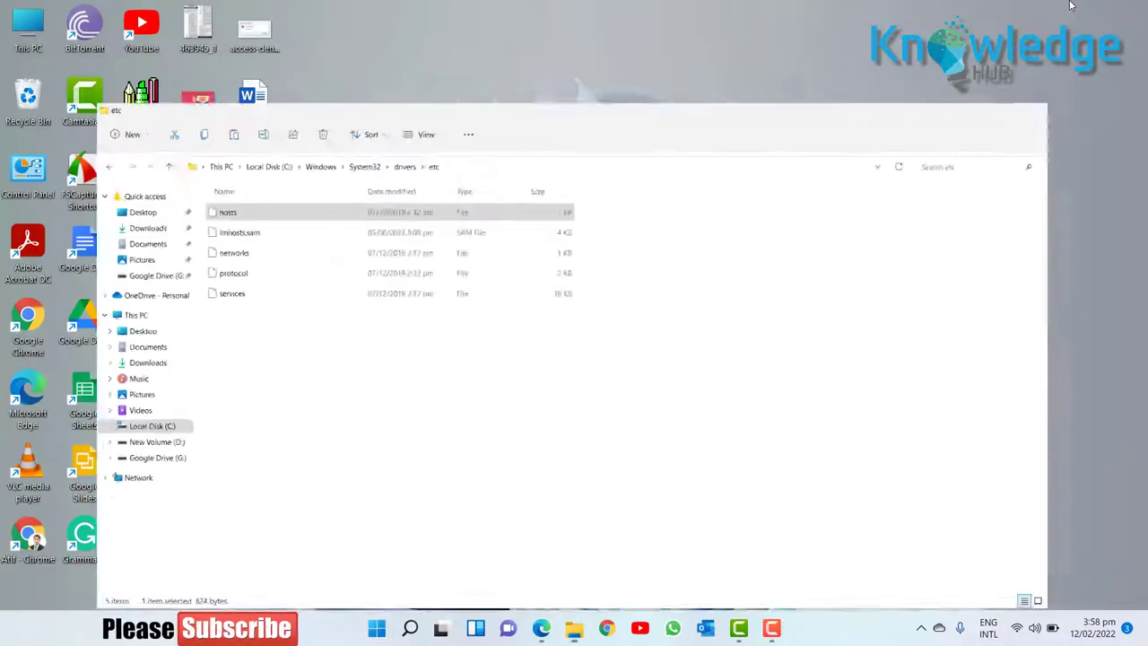
right_click(446, 228)
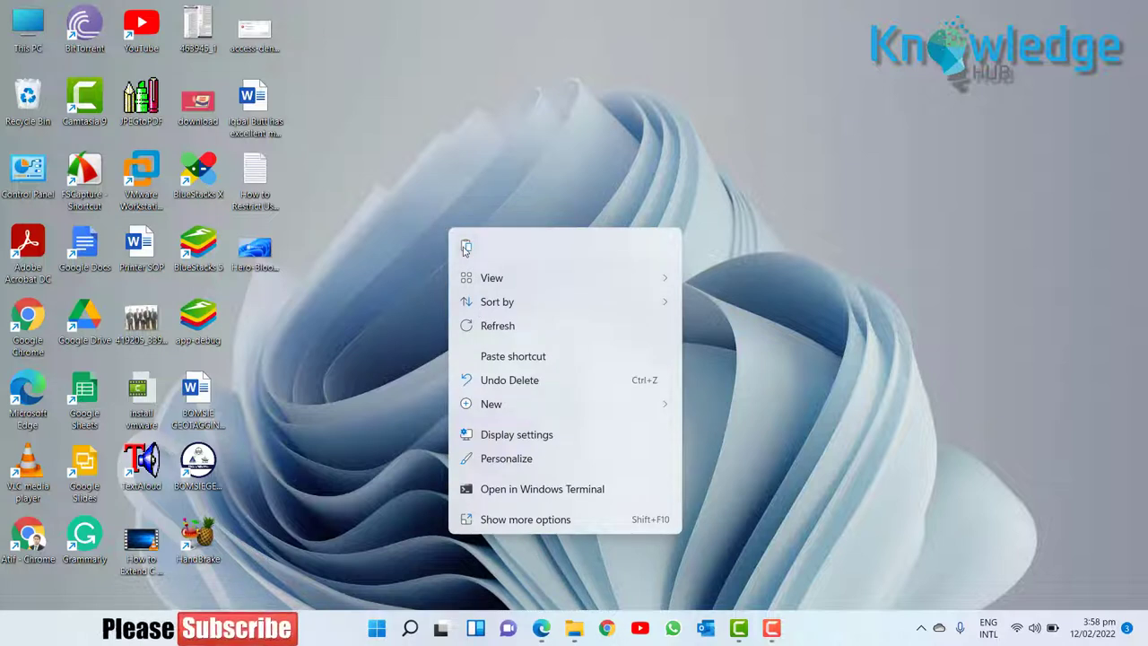
left_click(466, 248)
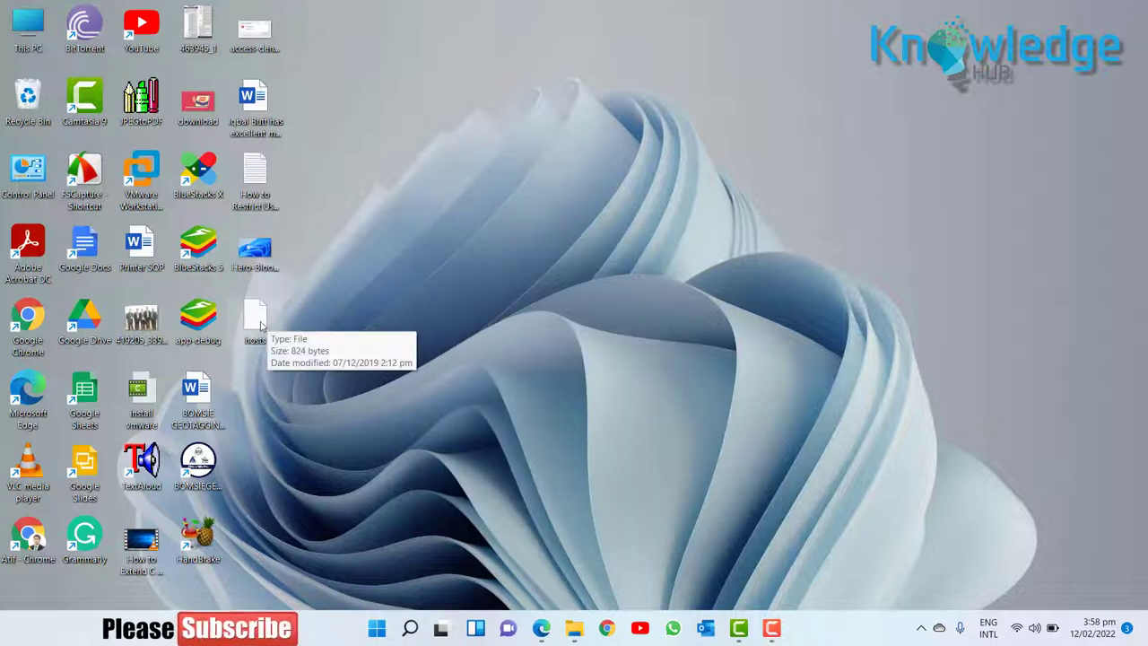
Open the desktop copy of the hosts file with Notepad
right_click(260, 323)
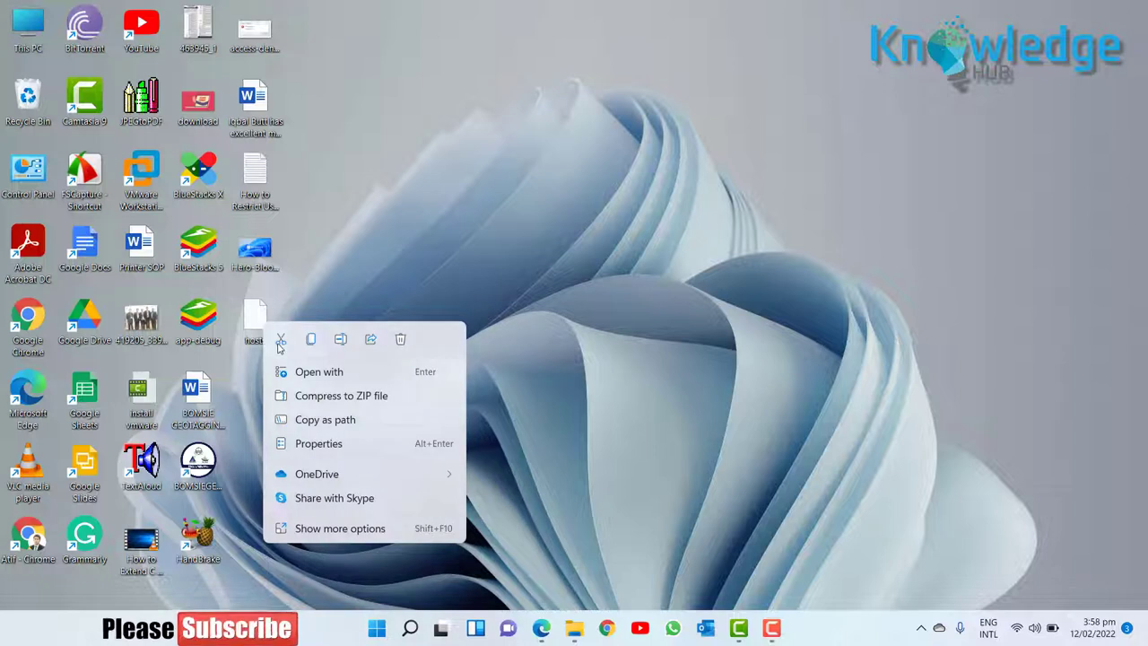
left_click(314, 373)
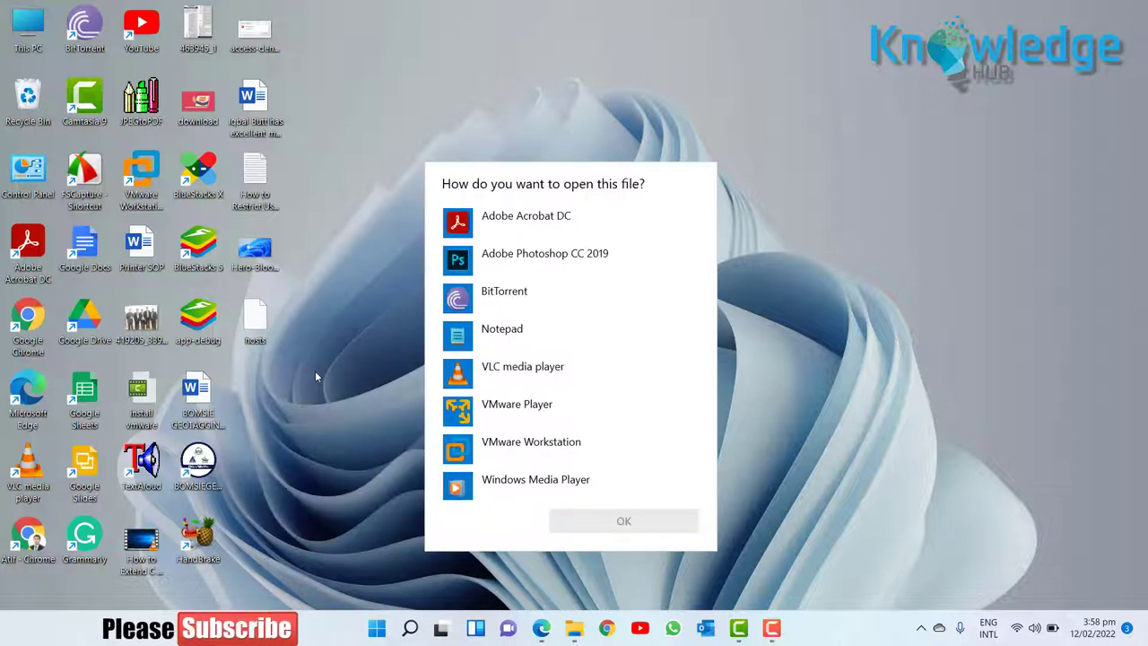
left_click(529, 334)
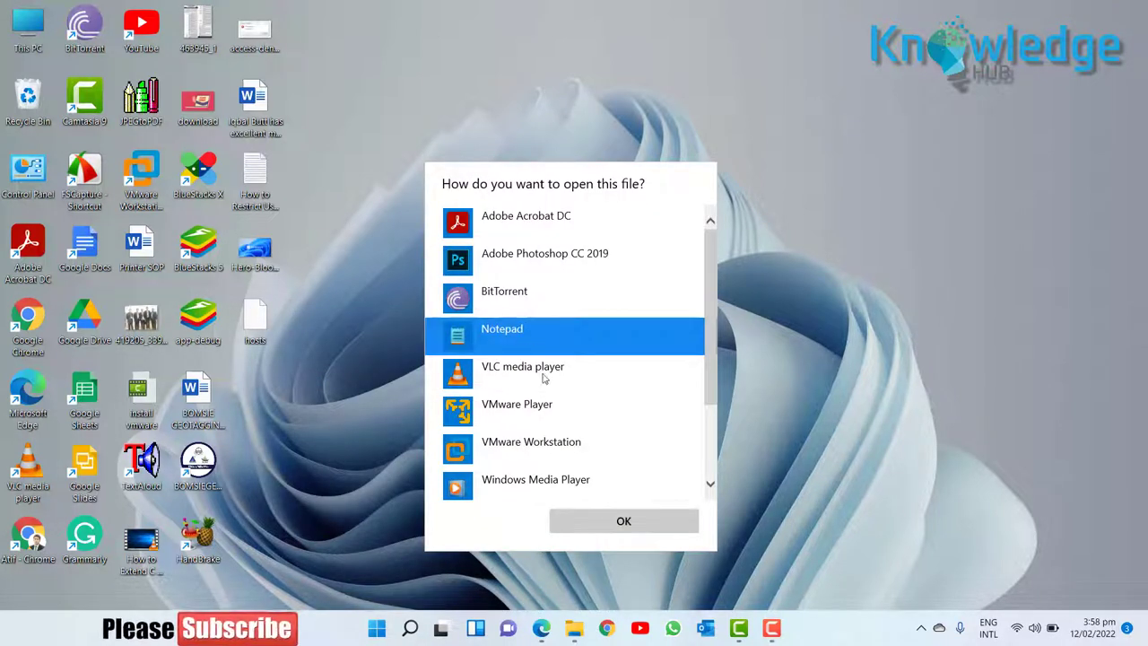
left_click(588, 520)
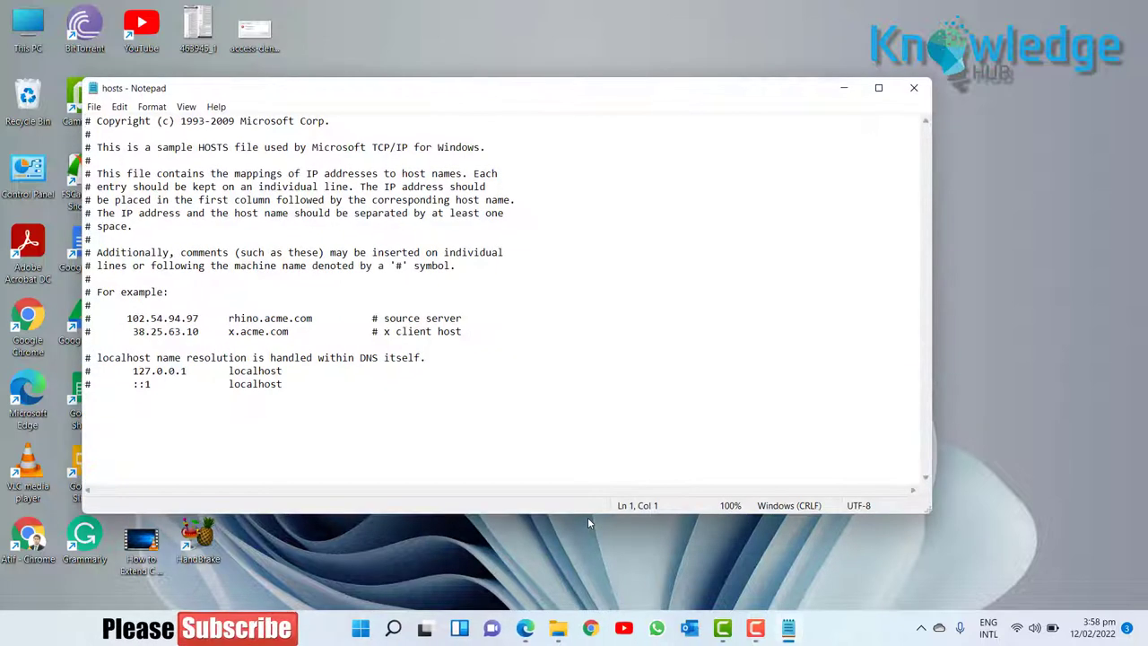
left_click(292, 386)
key("Return")
type("127.0.0")
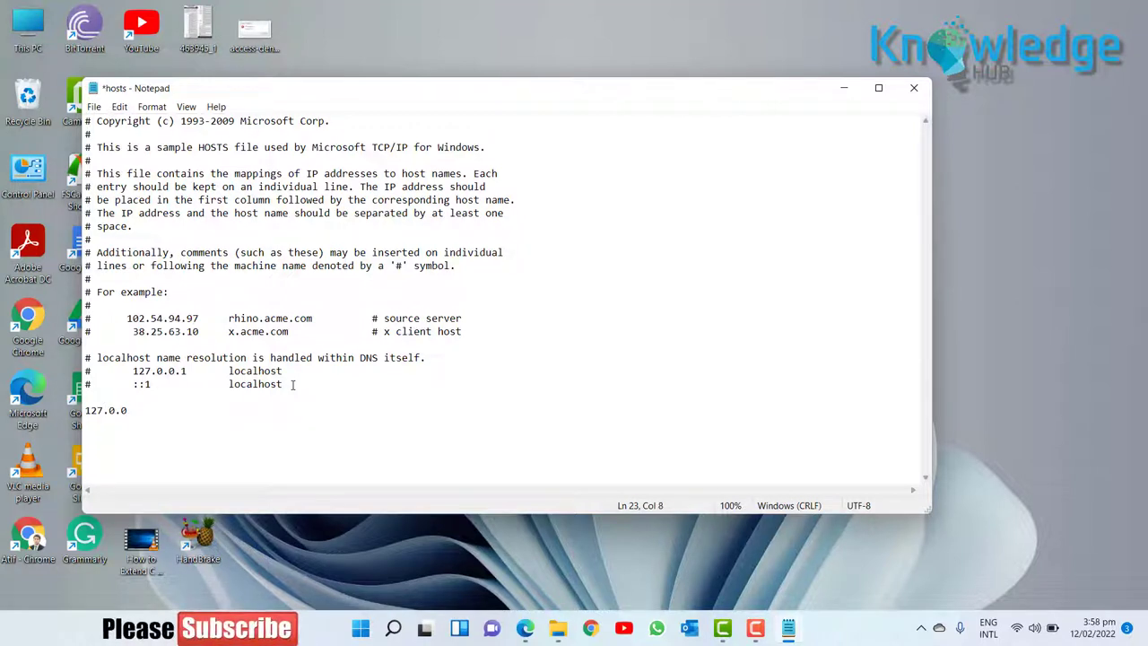
type(".1 www.facebook.com")
key("Return")
type("127")
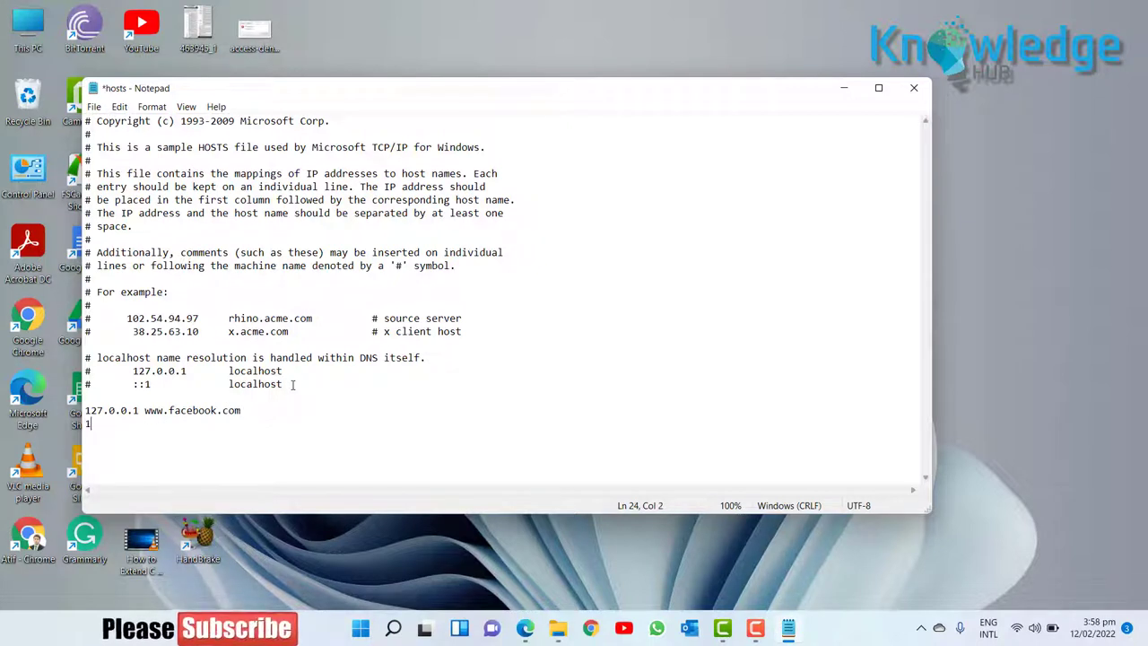
type(".0.0.1 facebook.com")
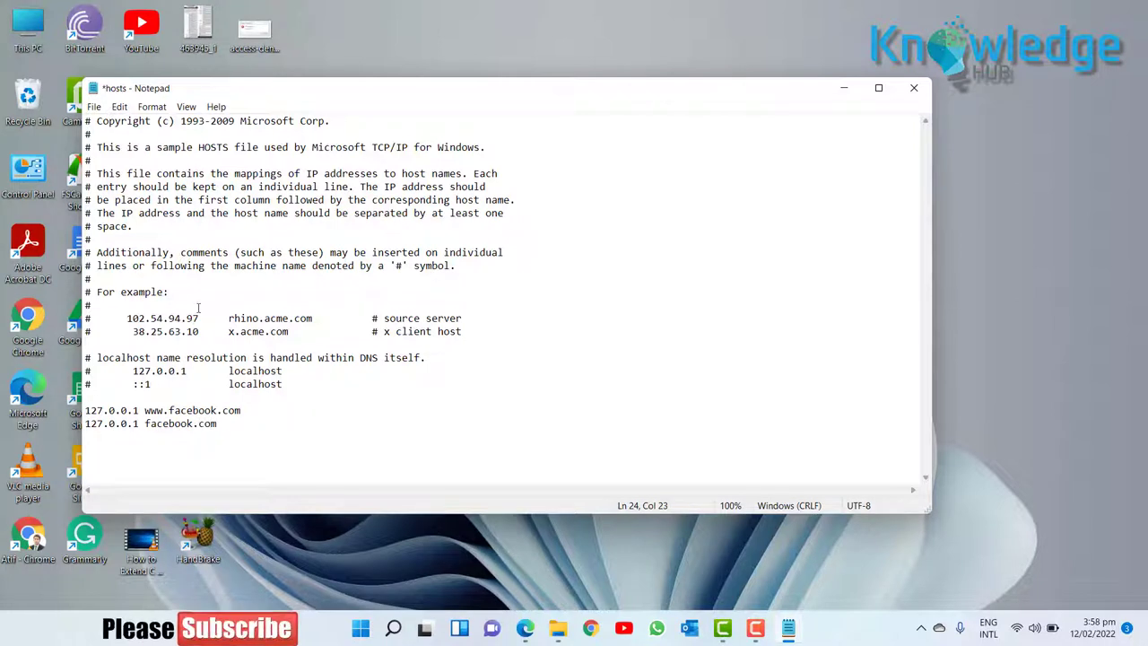
Save the edited hosts file and close Notepad
left_click(94, 107)
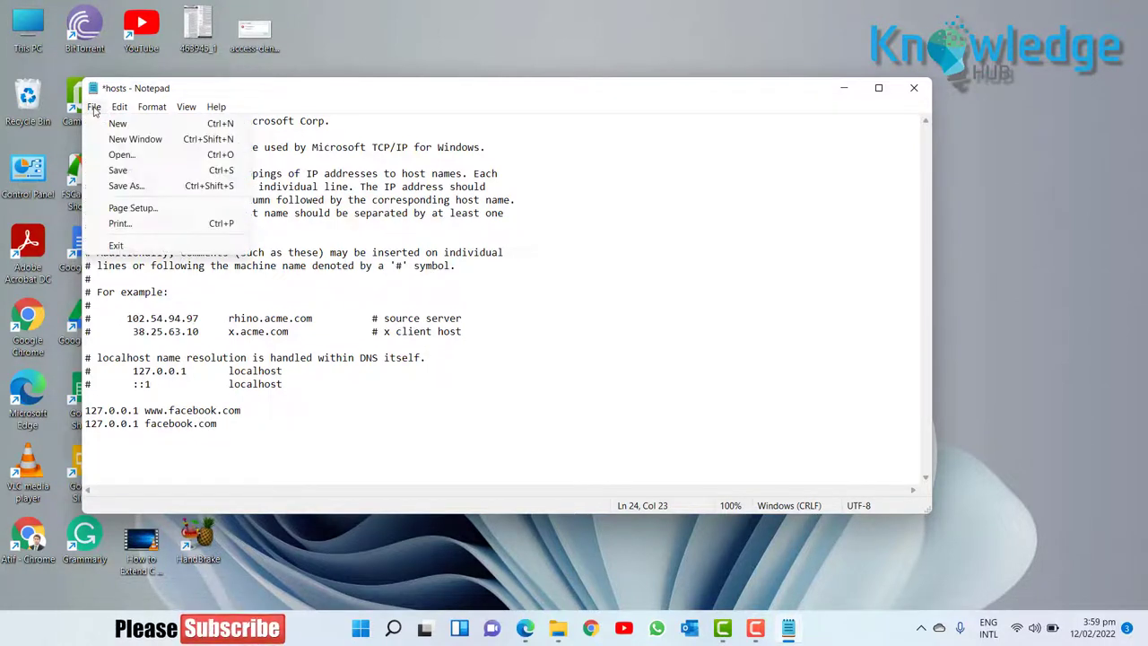
left_click(125, 170)
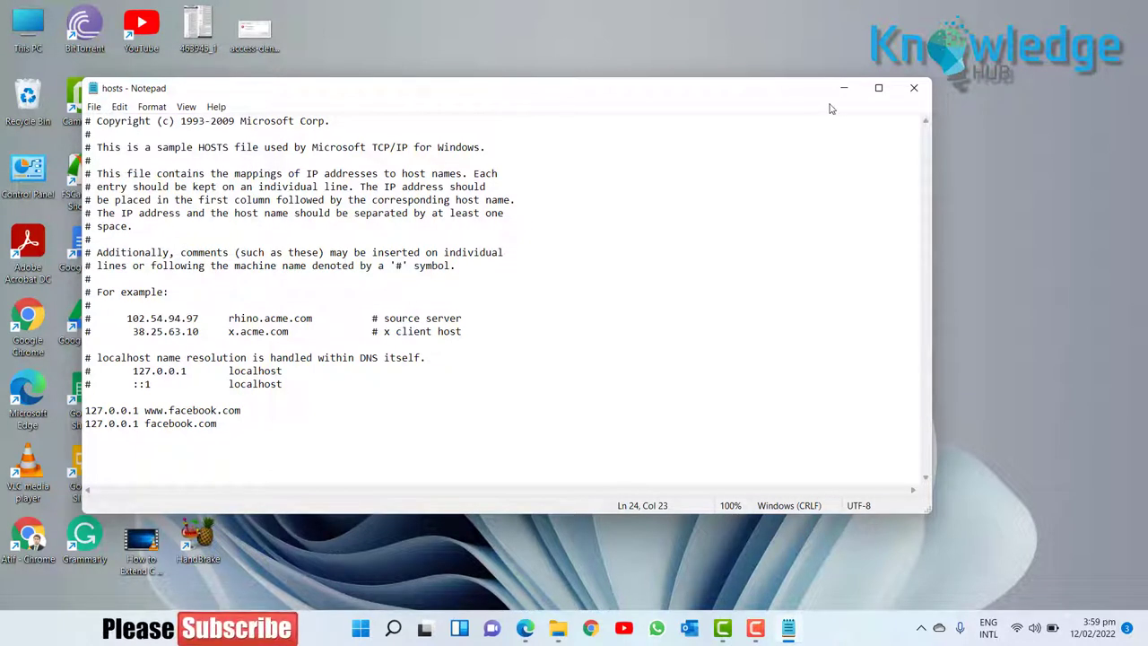
left_click(912, 89)
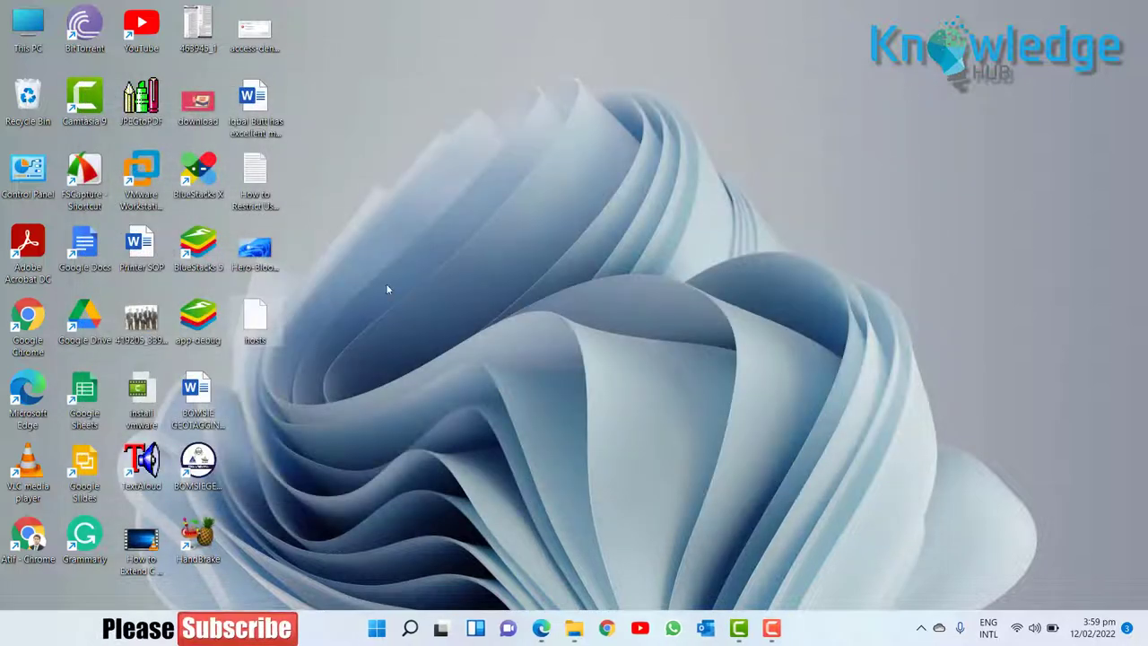
Copy the edited hosts file from the desktop into System32\drivers\etc, replacing the existing hosts file there
right_click(261, 318)
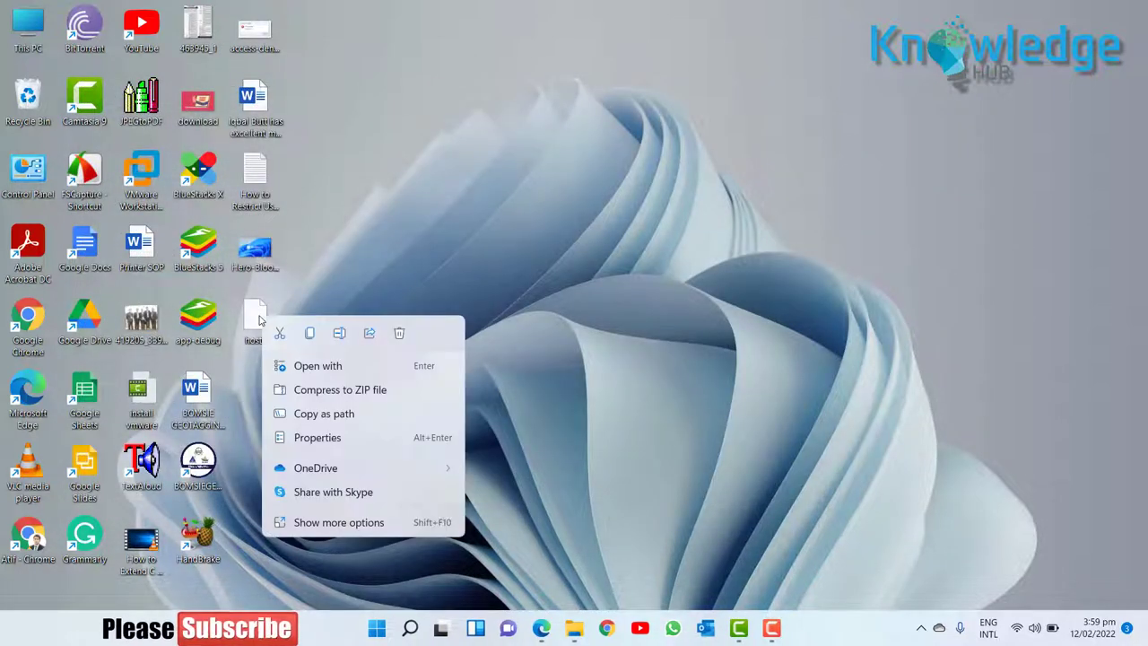
left_click(310, 335)
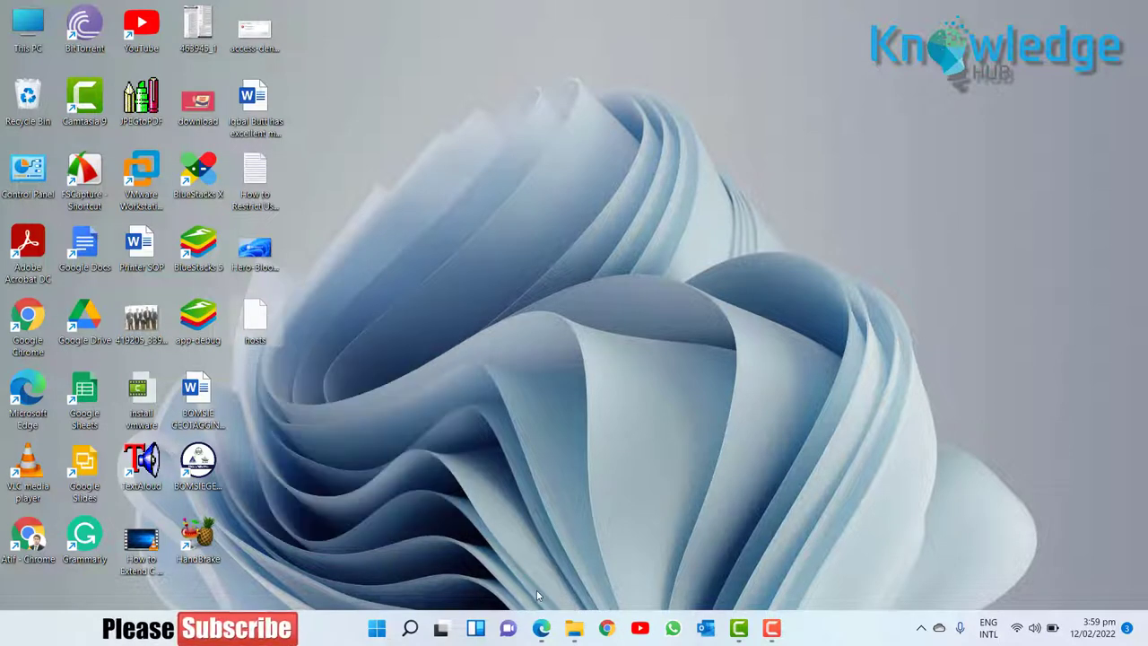
left_click(574, 631)
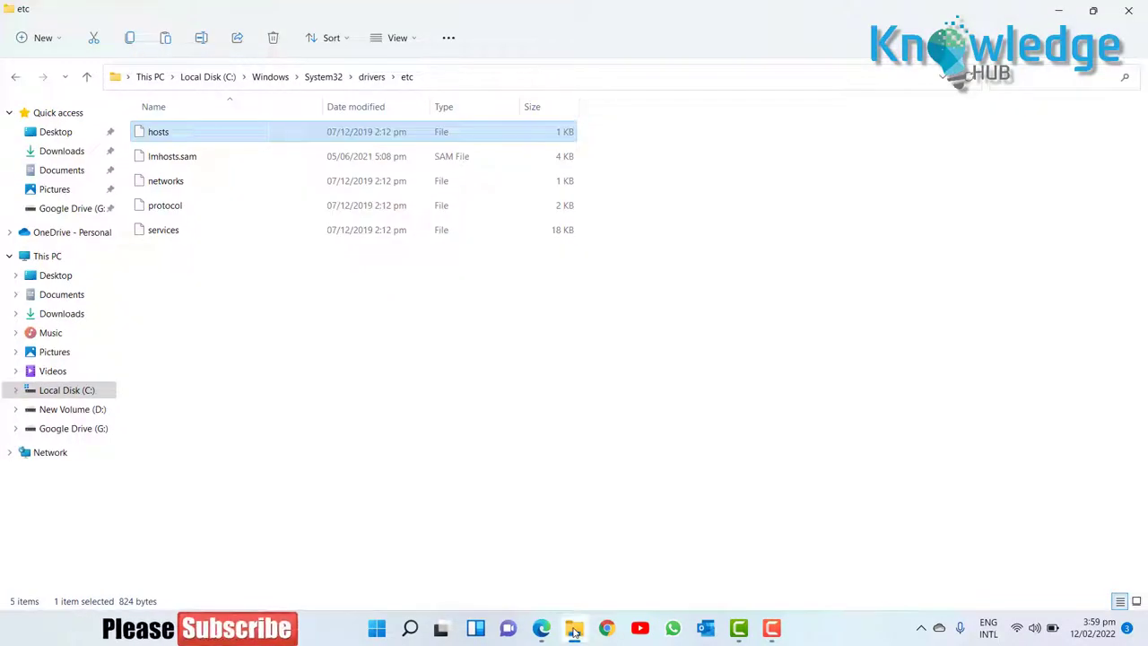
right_click(222, 301)
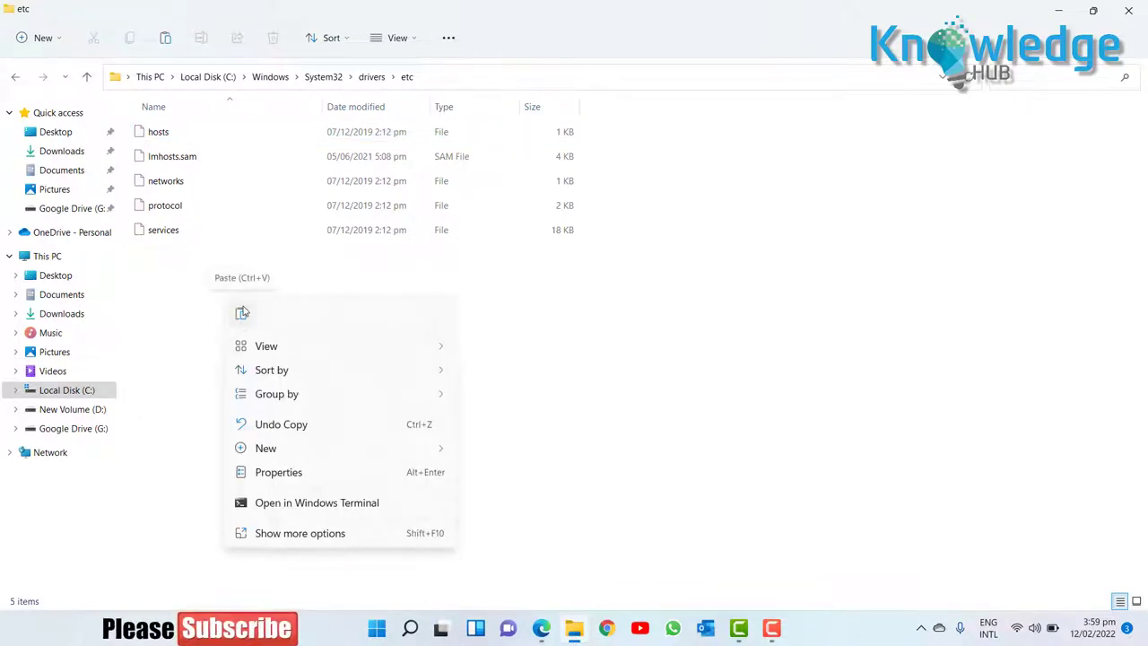
left_click(240, 316)
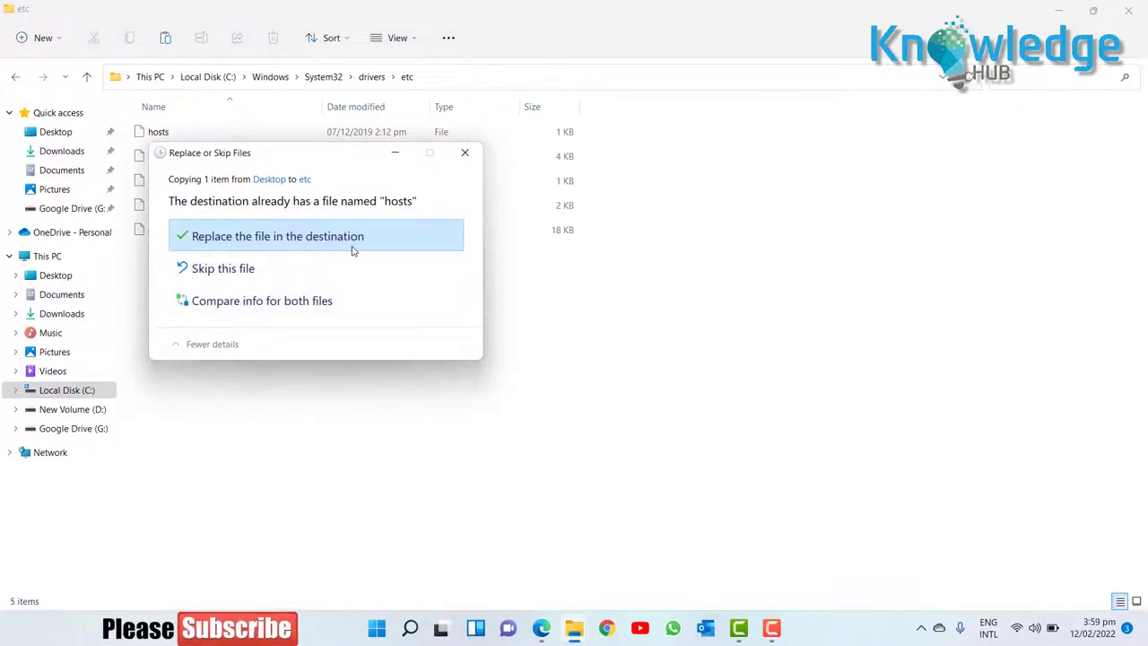
left_click(289, 237)
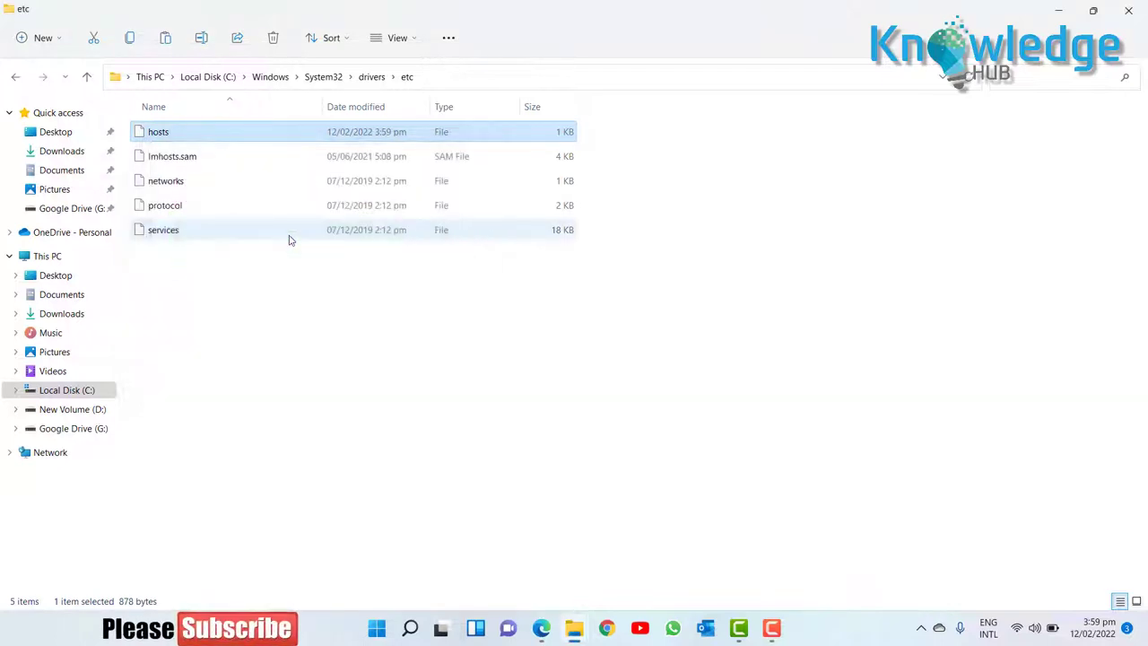
Open the hosts file in the etc folder with Notepad to check its facebook.com entries, and close it
right_click(188, 137)
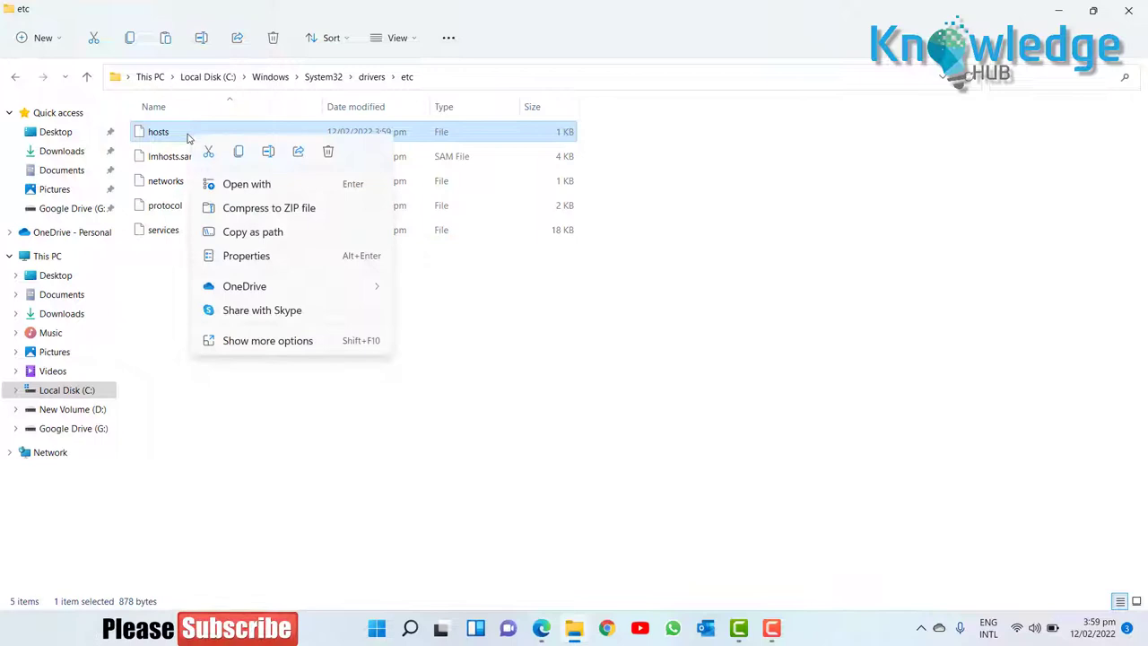
left_click(239, 183)
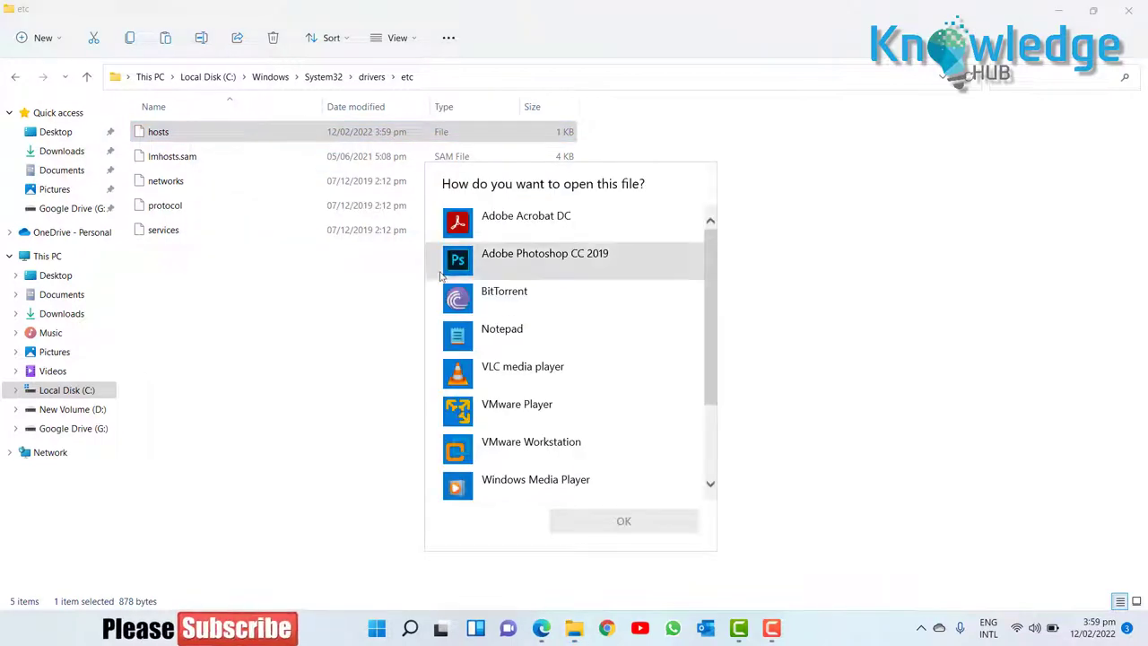
double_click(472, 333)
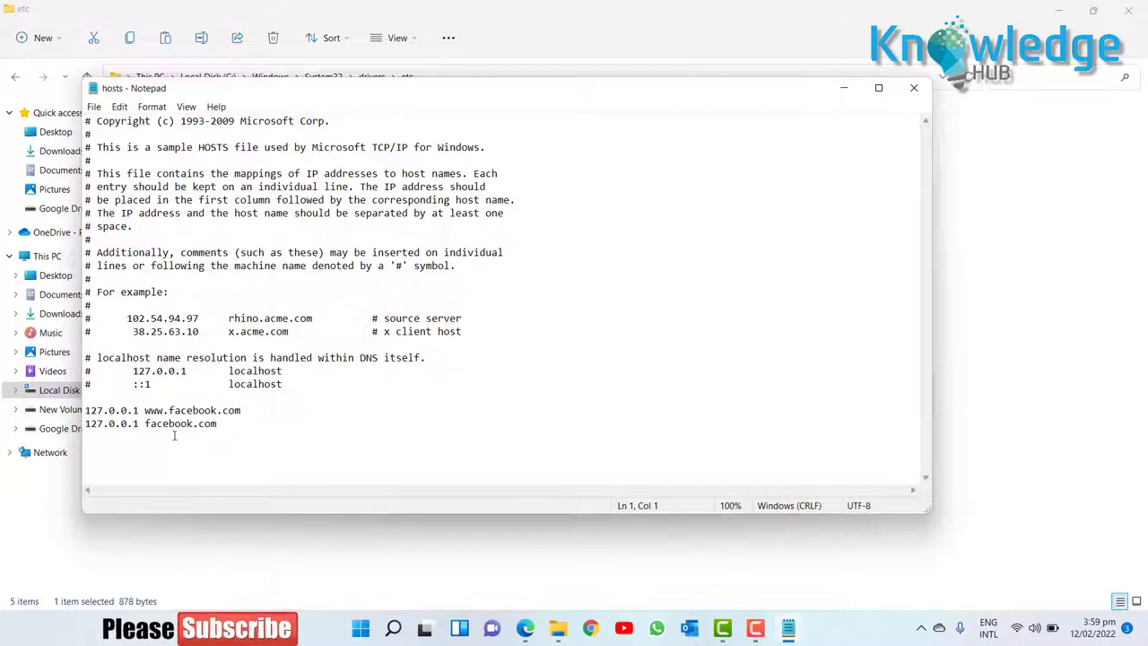
left_click(900, 97)
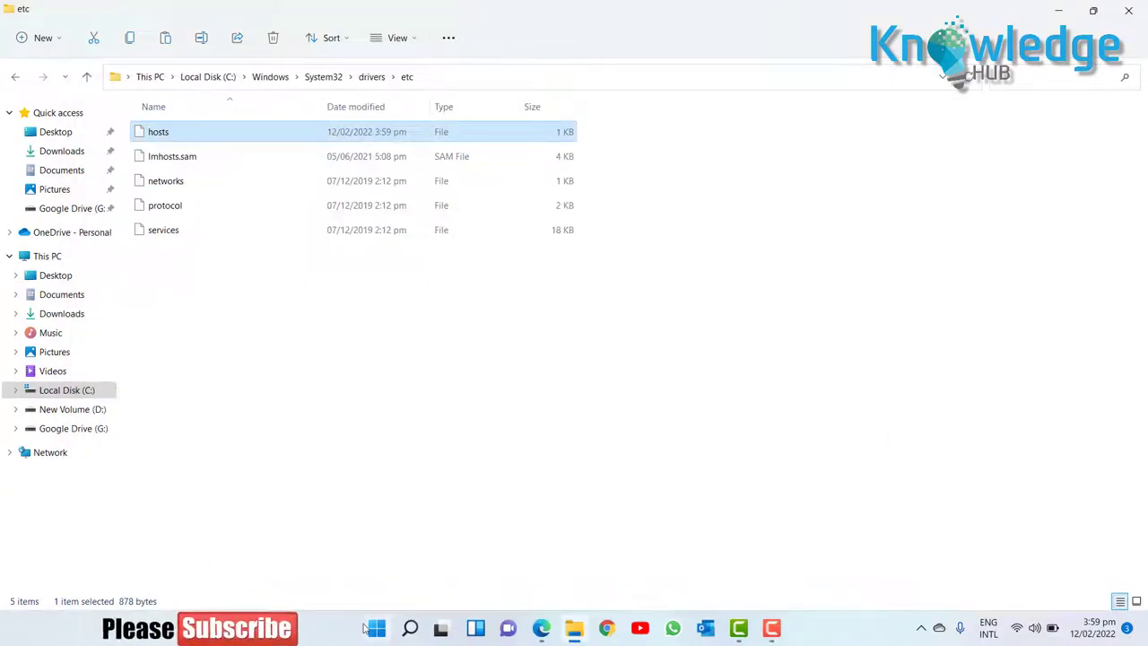
Restart the computer
left_click(365, 628)
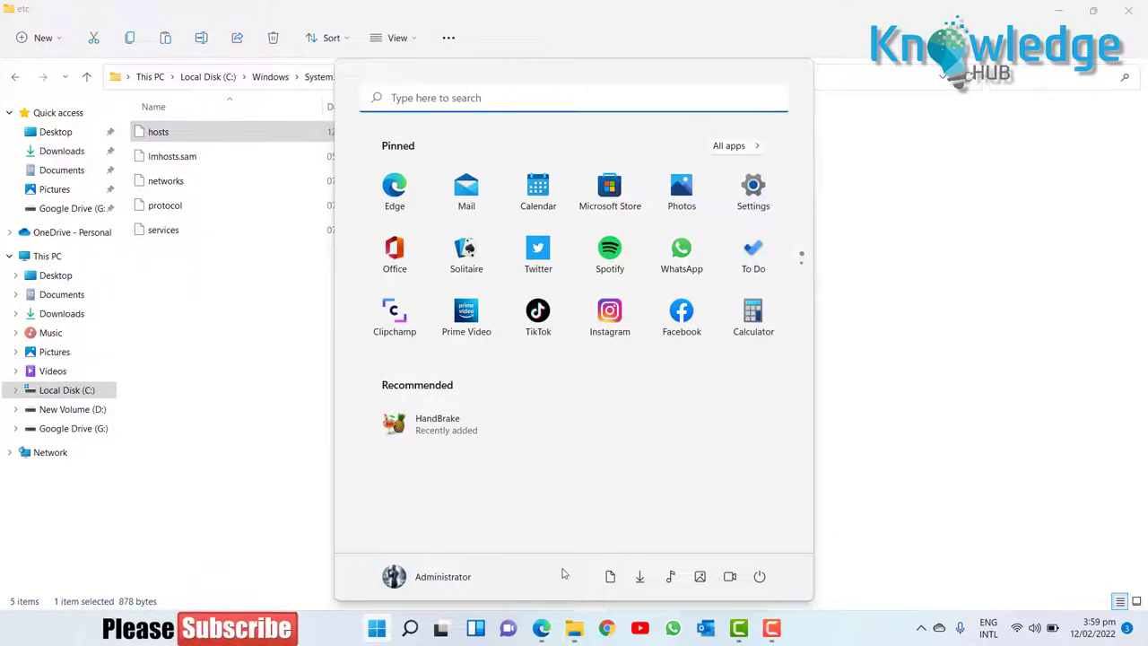
left_click(759, 577)
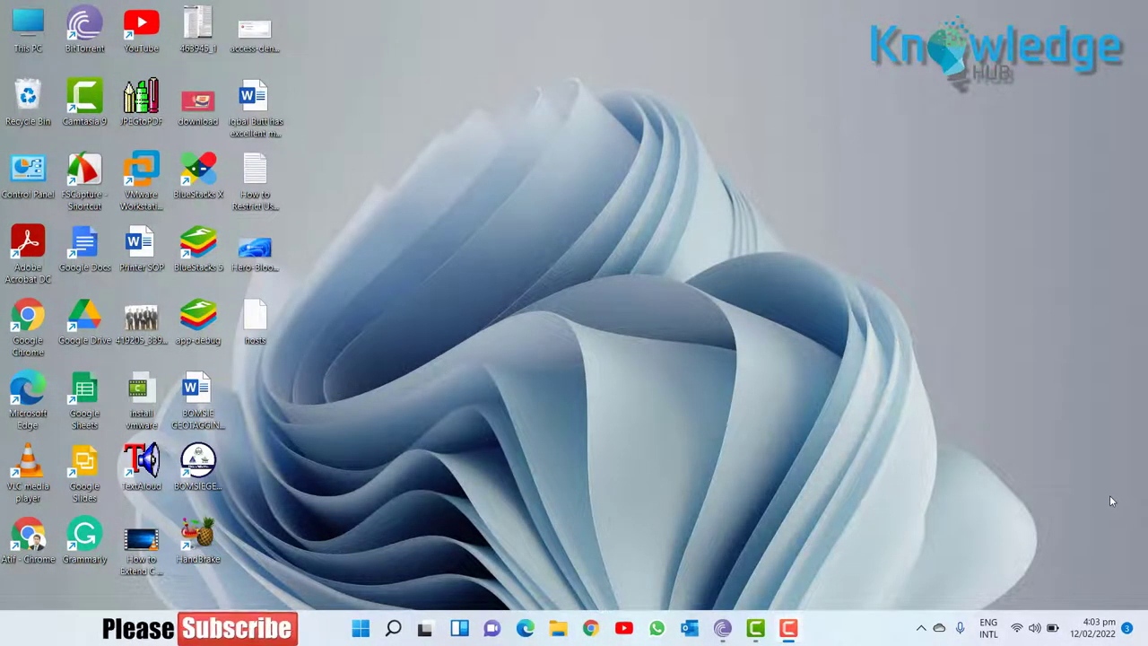
left_click(591, 631)
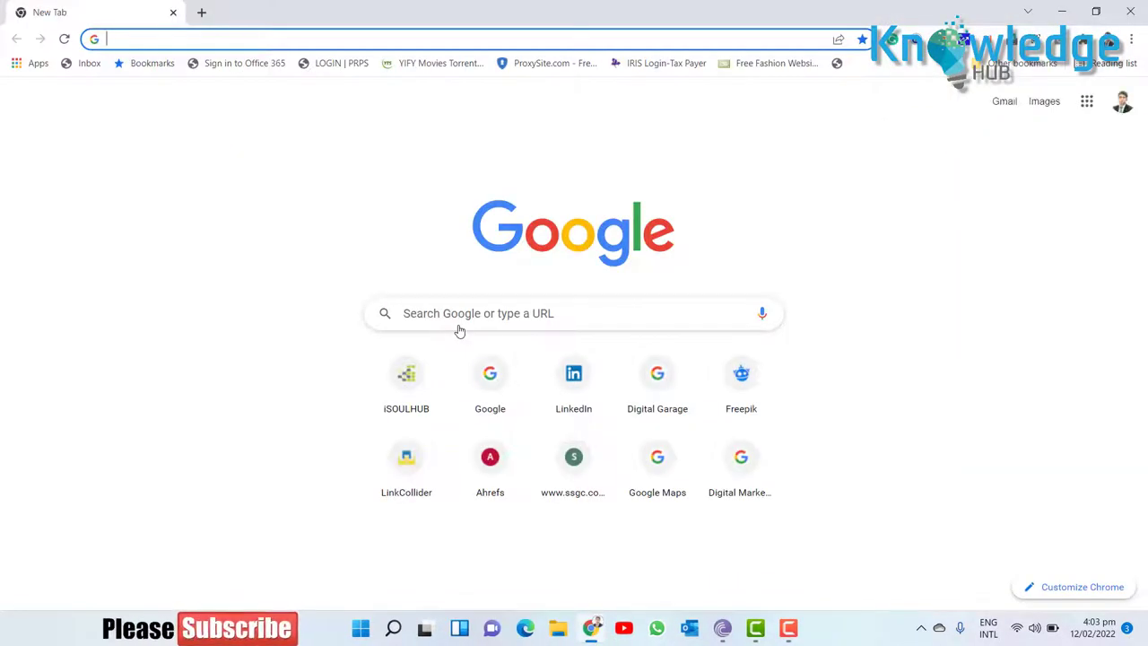
type("fa")
key("Return")
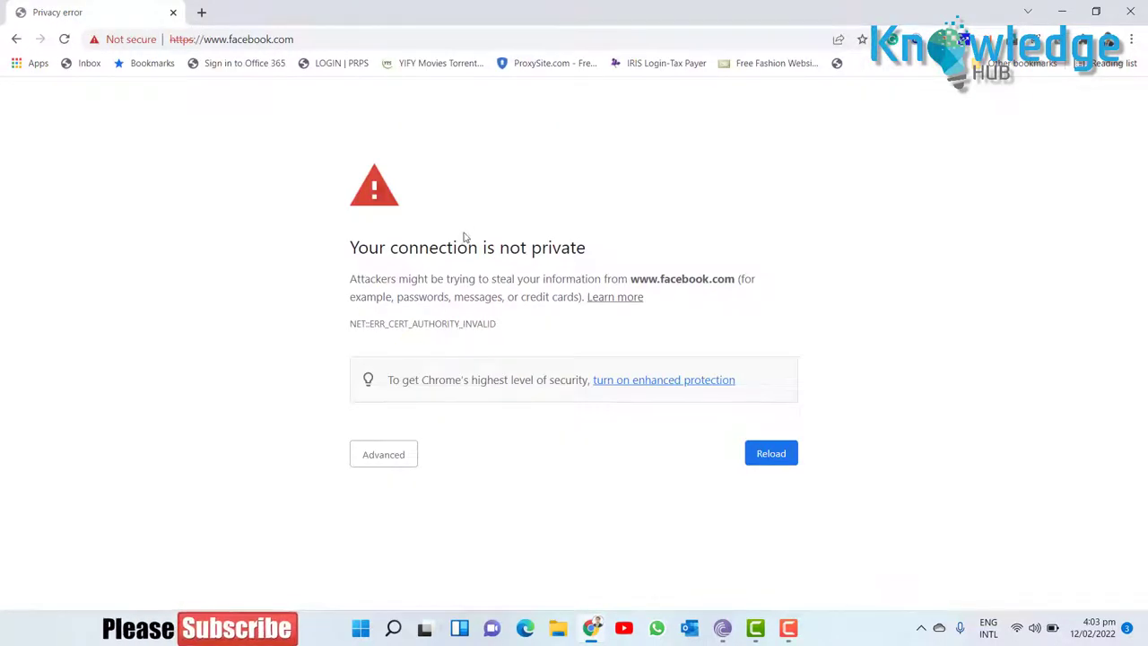
left_click(396, 466)
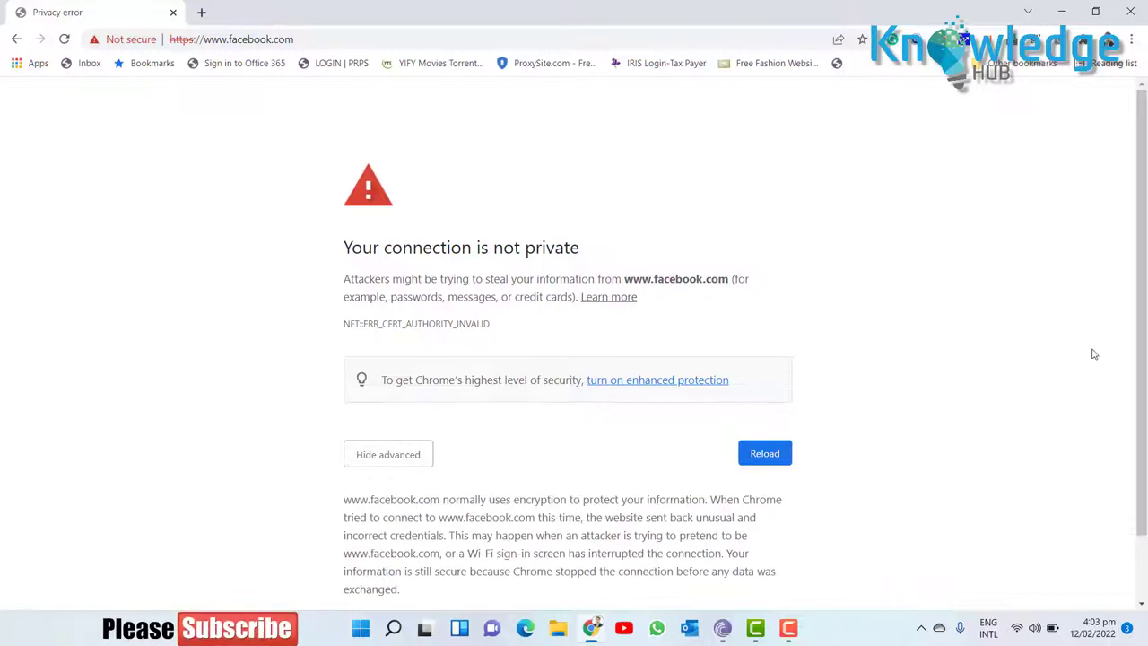
left_click_drag(1146, 316, 1145, 287)
left_click(283, 38)
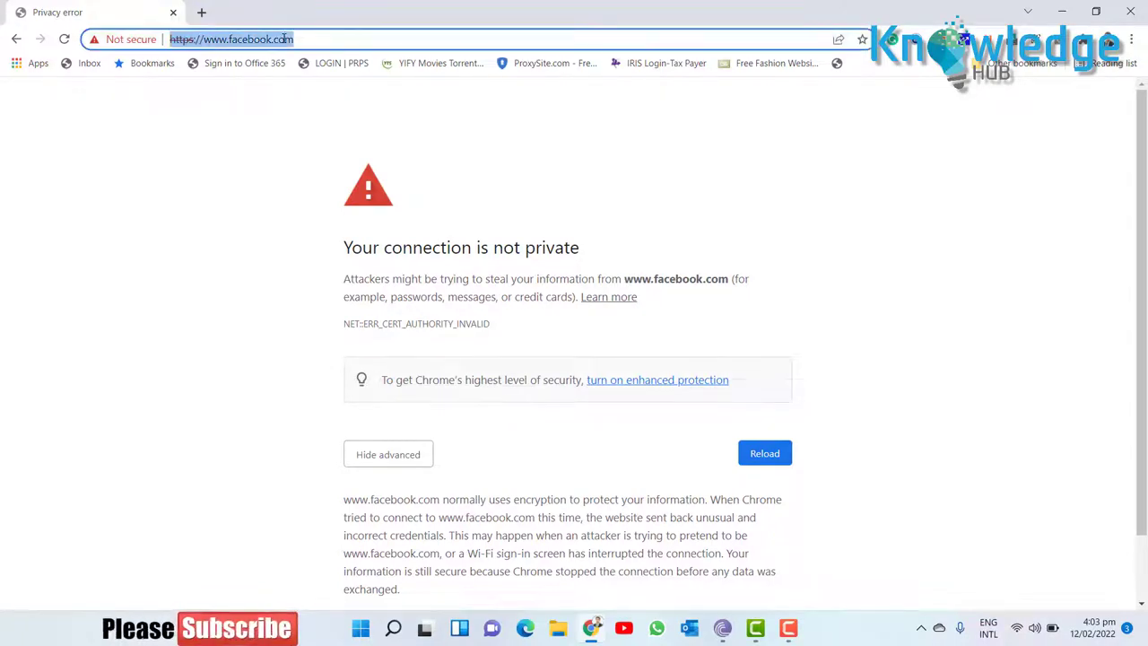
type("www.fa")
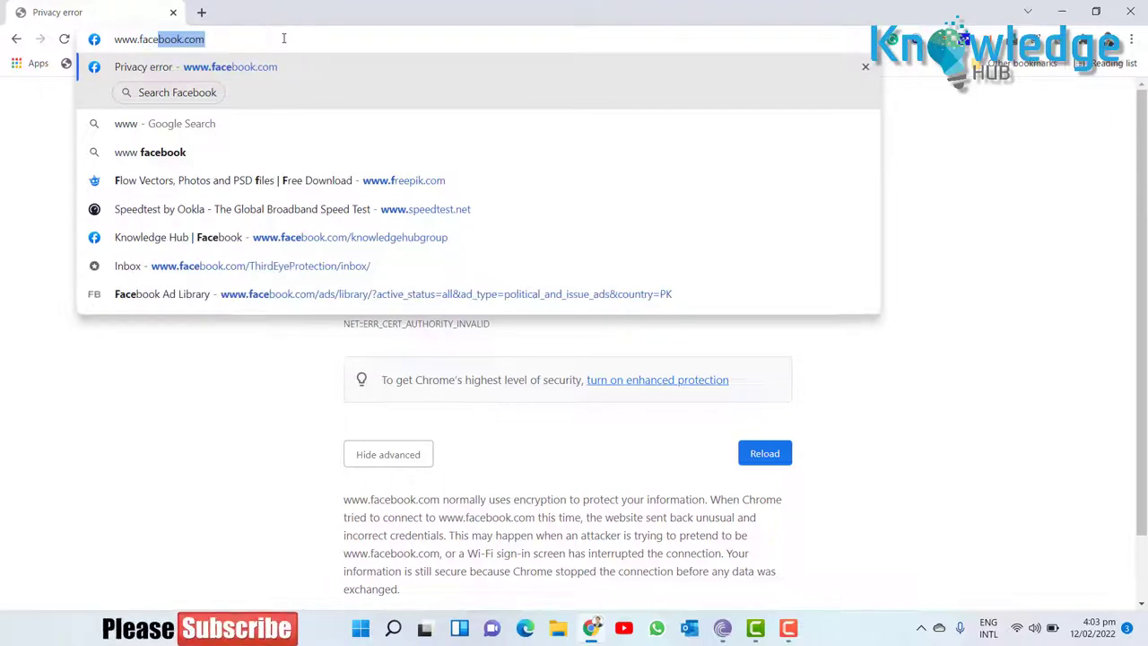
key("Return")
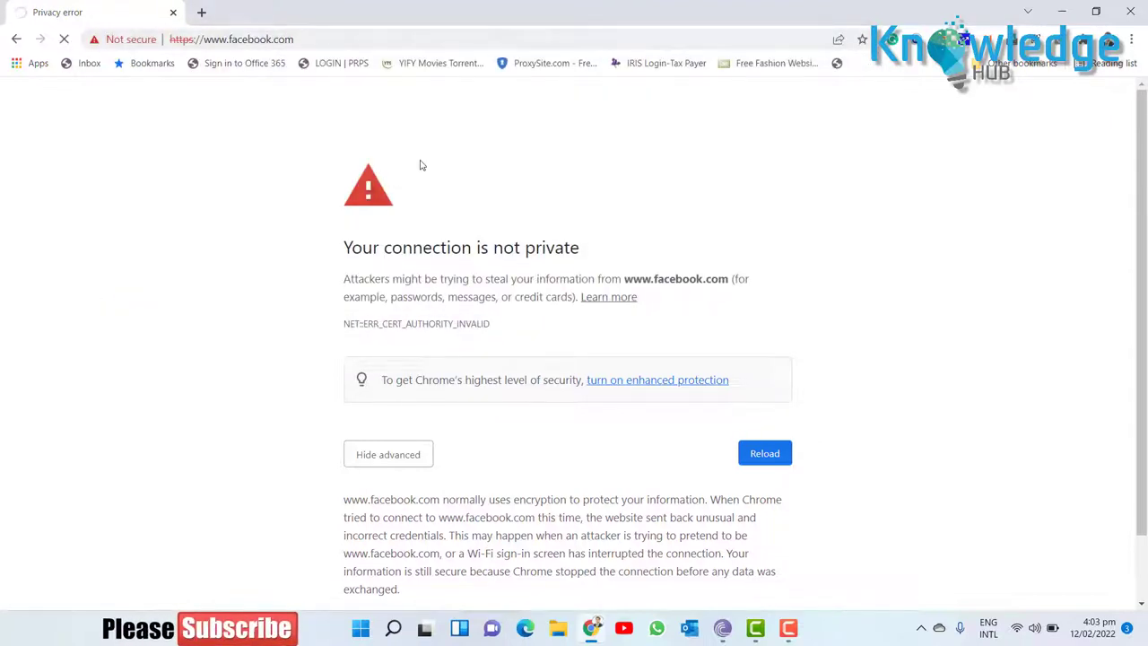